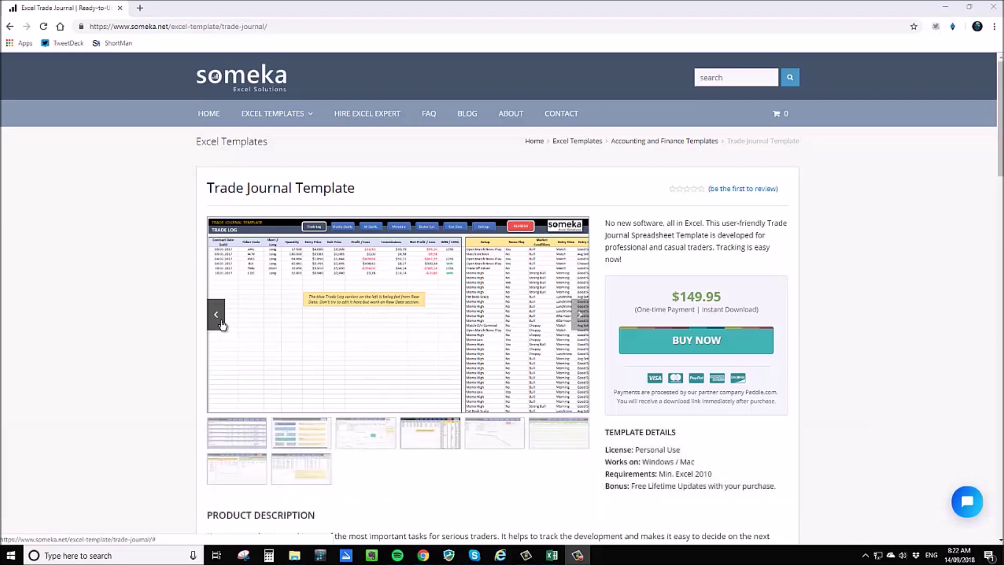
Browse the someka.net preview images from Navigation Menu through Trade Log, dashboards, Broker Call Tracker and Settings
left_click(218, 320)
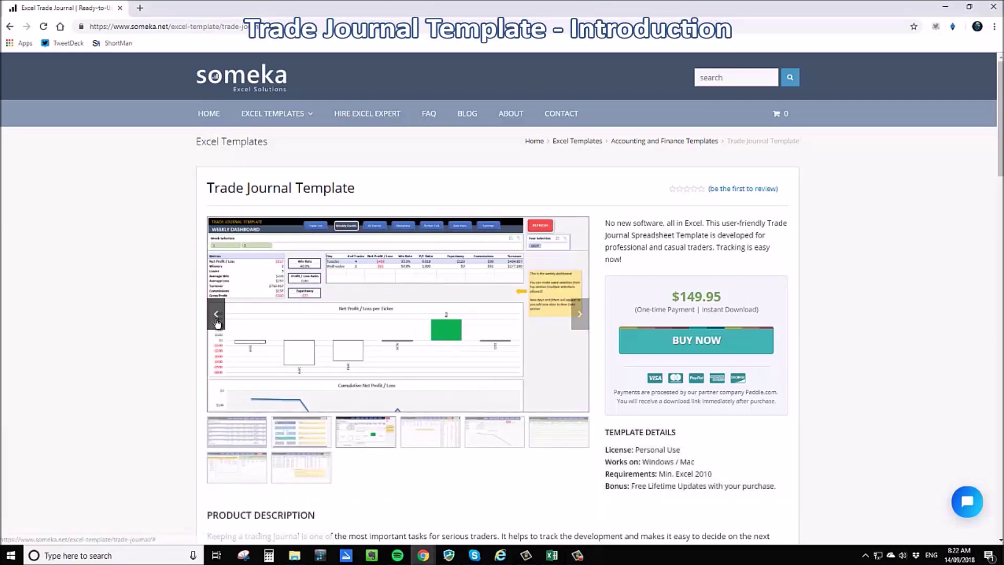
left_click(216, 317)
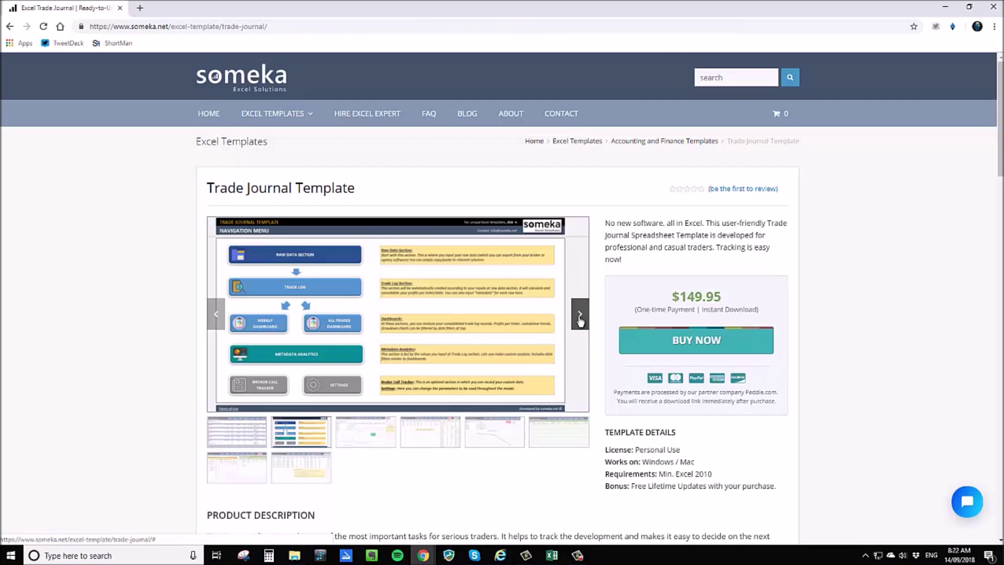
left_click(580, 315)
left_click(579, 314)
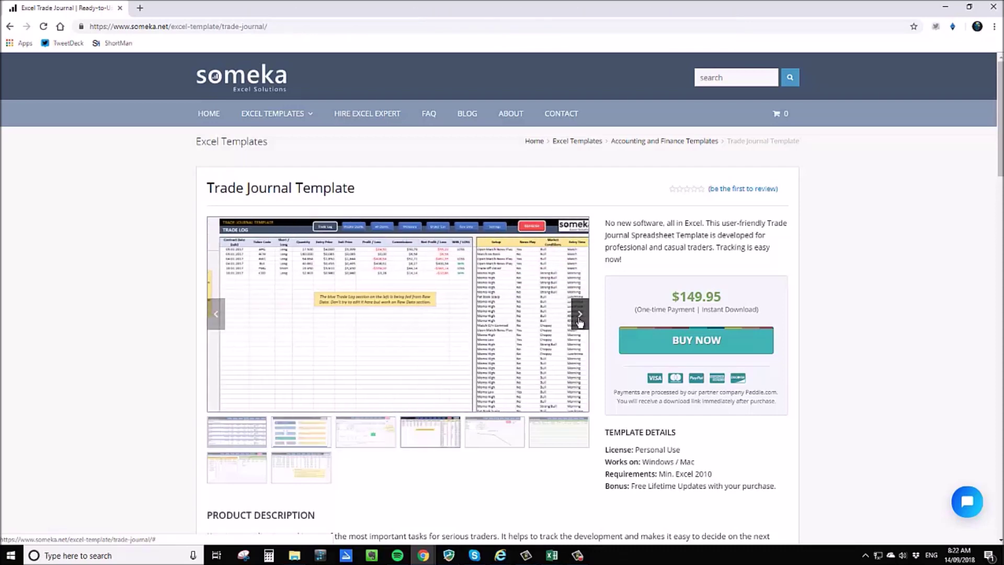
left_click(579, 316)
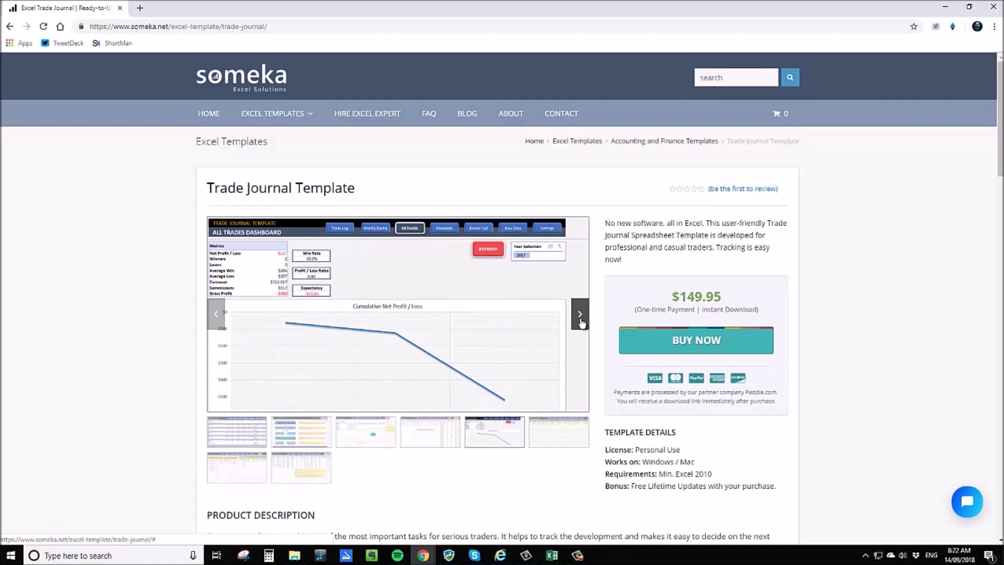
left_click(581, 319)
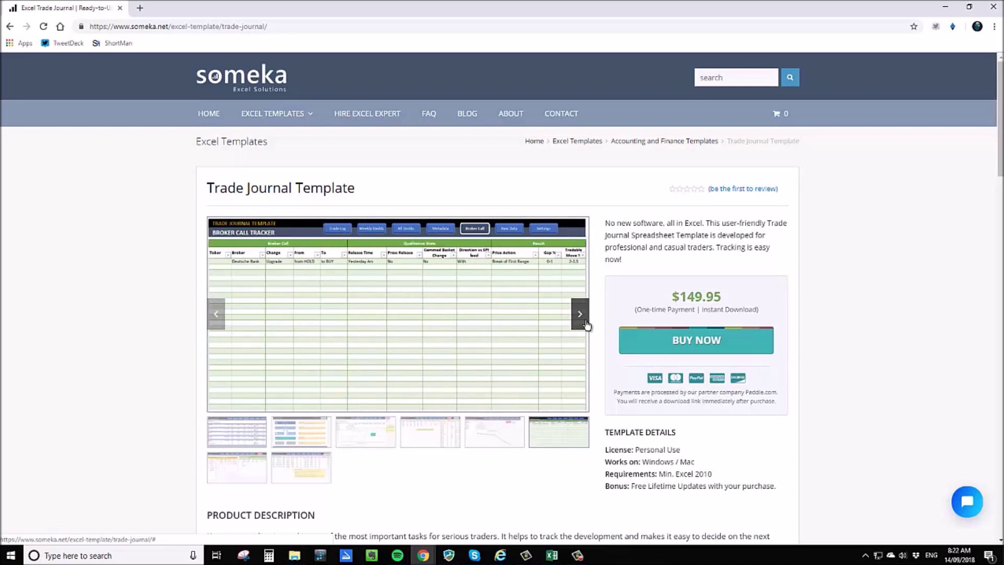
left_click(581, 320)
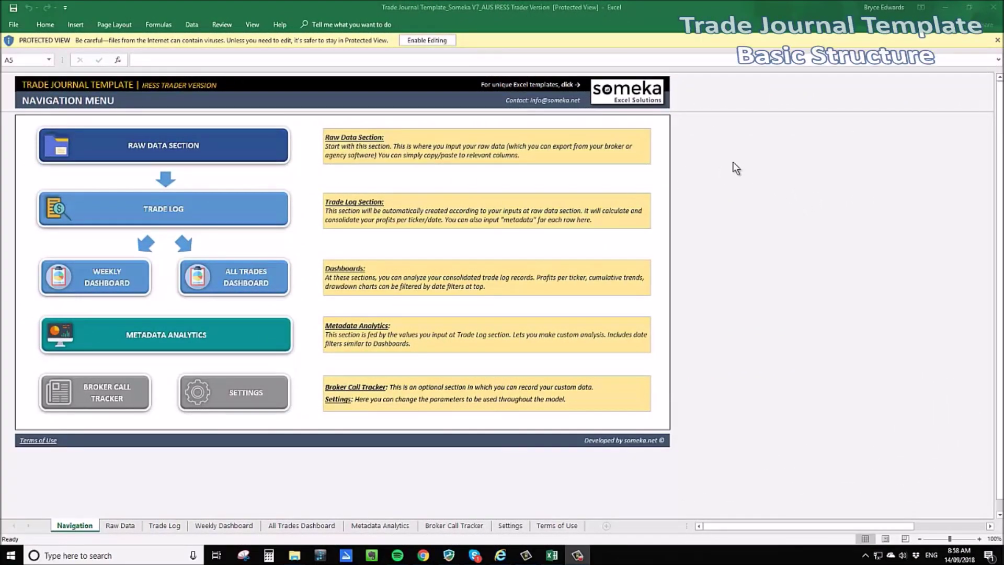
Enable editing and macros in the downloaded trade journal, then view its Raw Data sheet
left_click(423, 39)
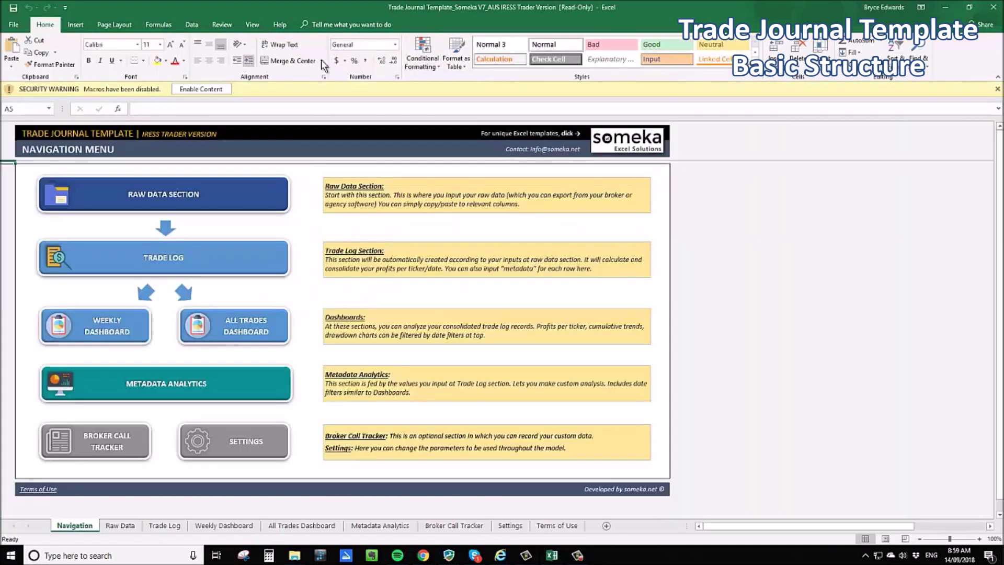
left_click(209, 90)
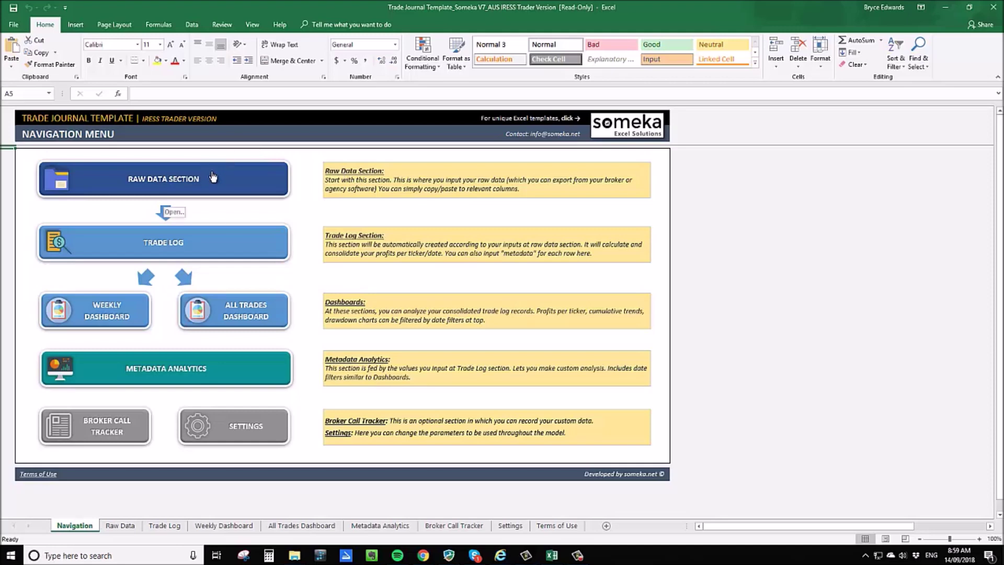
left_click(118, 527)
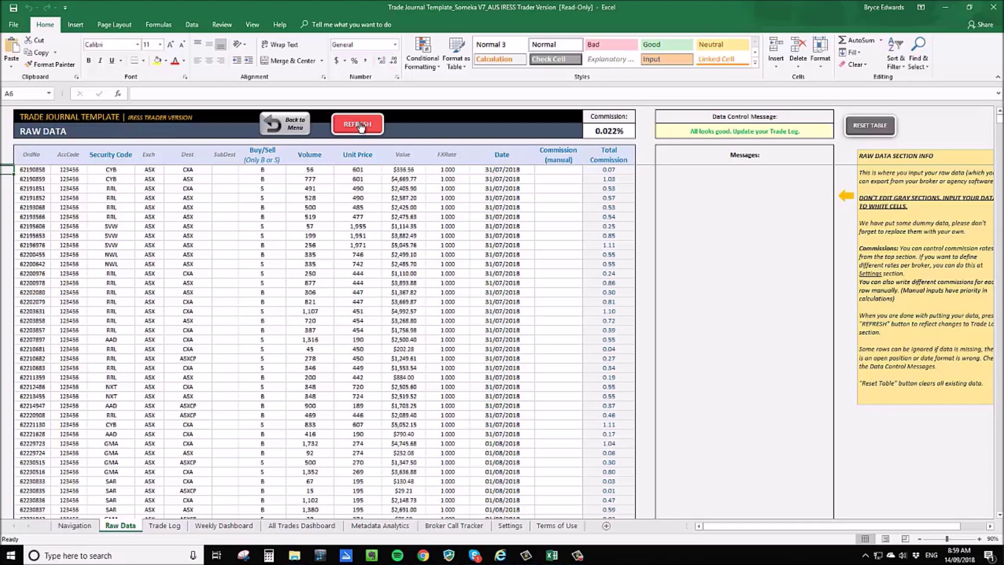
Check the Setup value list in Trade Log cell AD7, then view the Metadata Analytics sheet
left_click(165, 526)
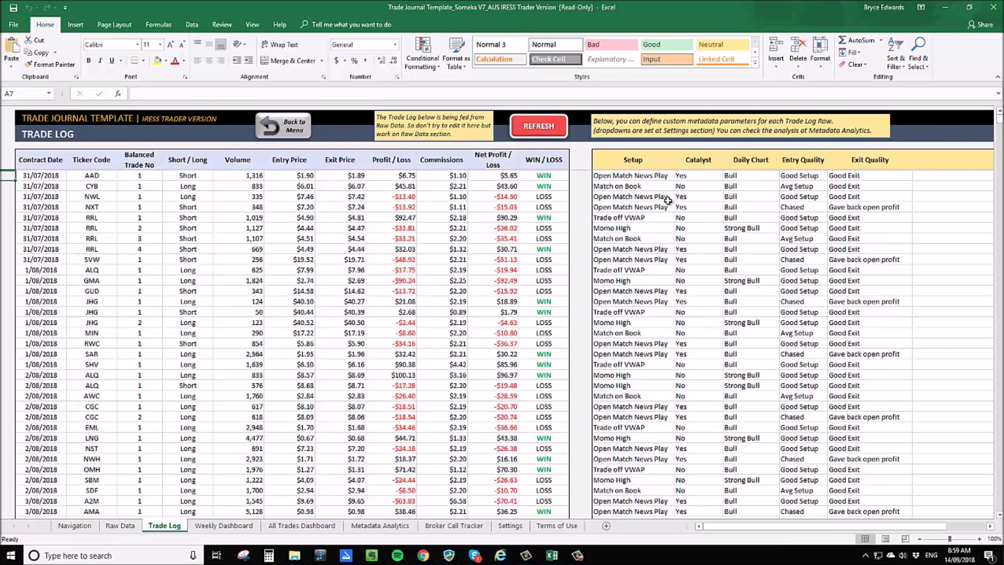
left_click(667, 178)
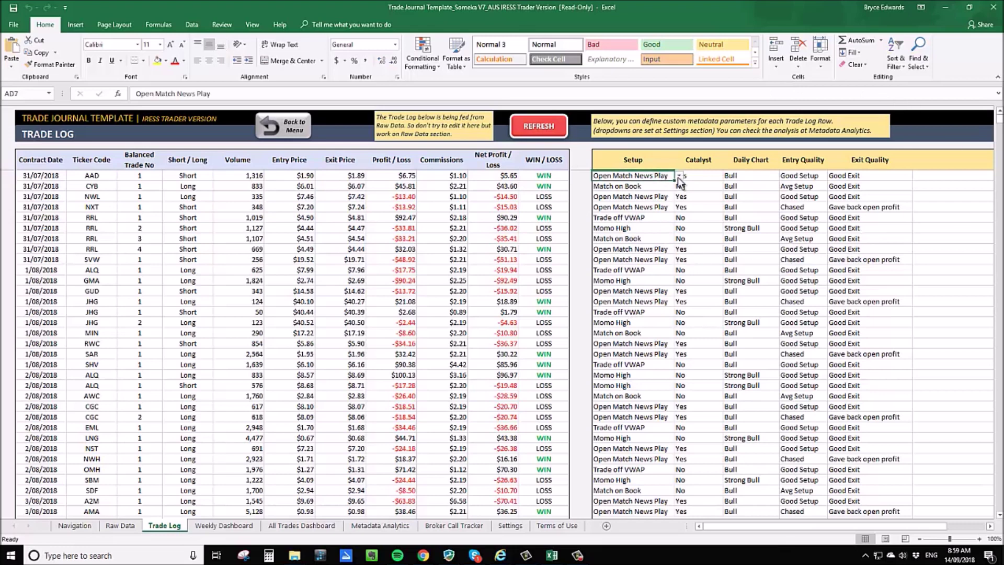
left_click(679, 176)
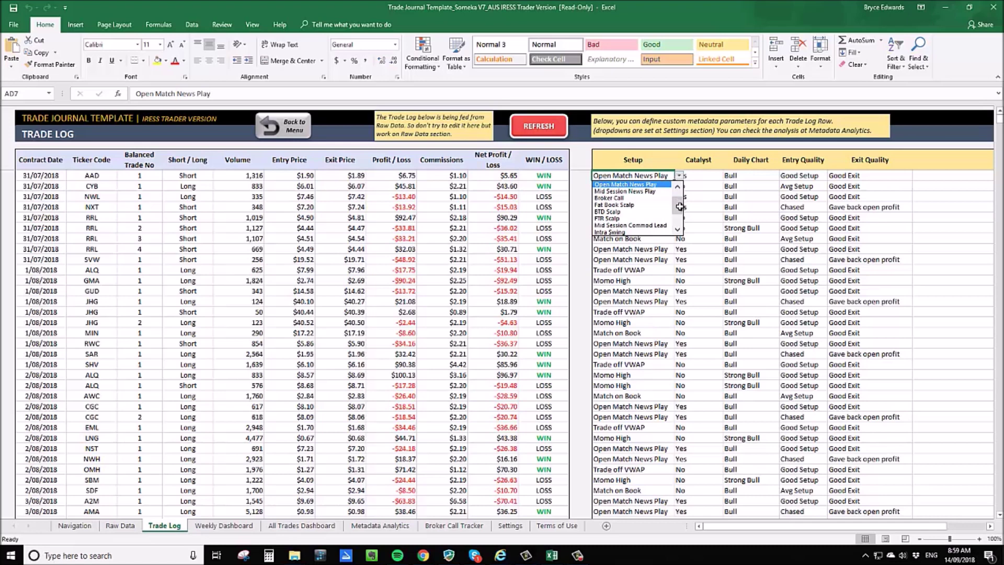
left_click(648, 176)
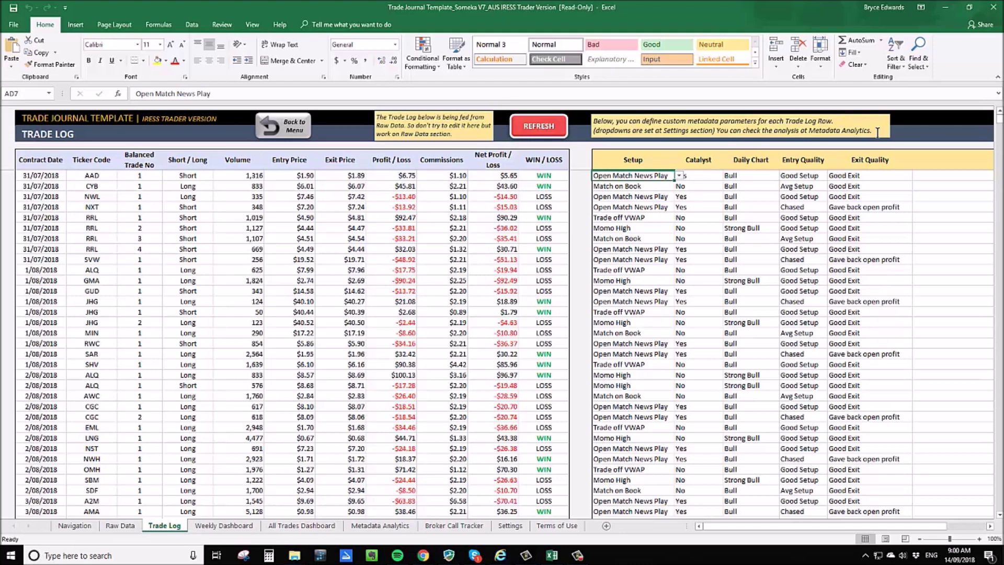
left_click(377, 526)
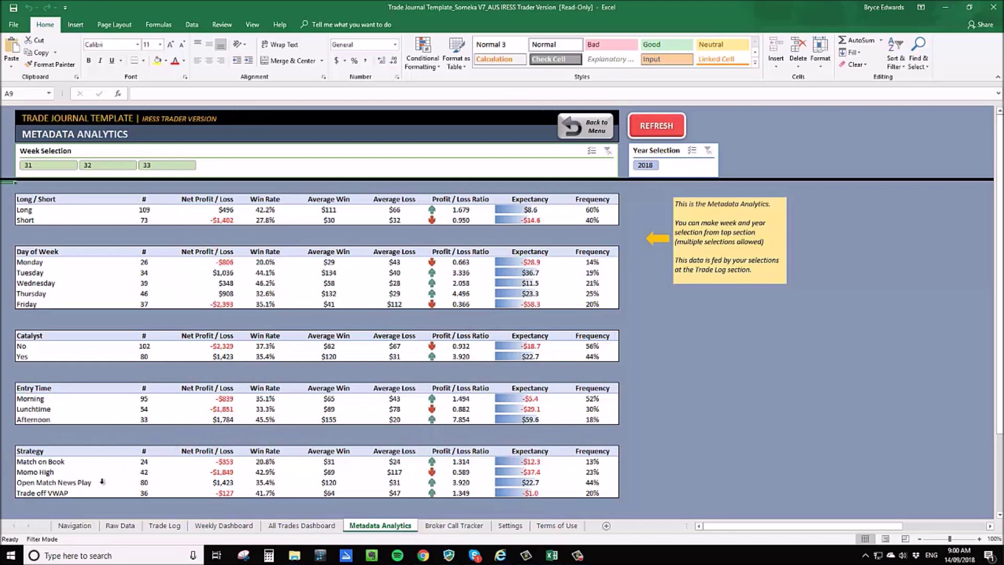
Go through the Navigation sheet to the Weekly Dashboard showing week 31 of 2018
left_click(74, 526)
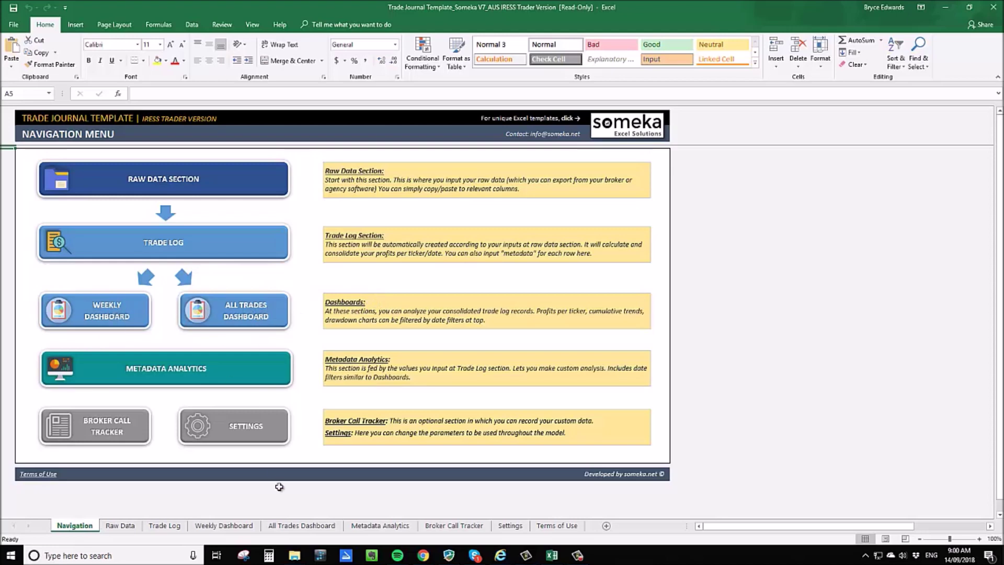
left_click(221, 525)
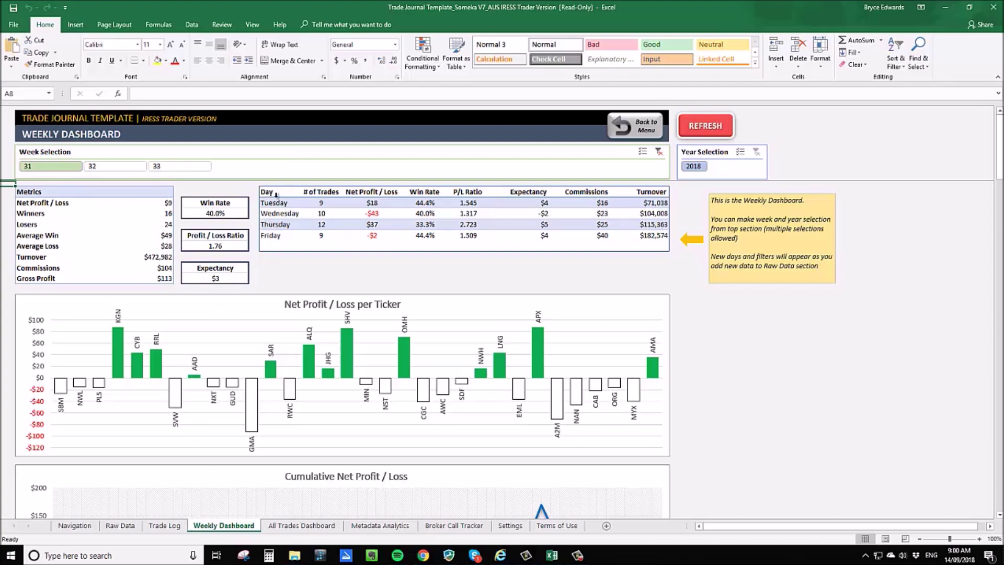
Scroll through the Weekly Dashboard and filter its Week slicer to 32, then 33
mouse_move(646, 197)
scroll(523, 337, "down", 1)
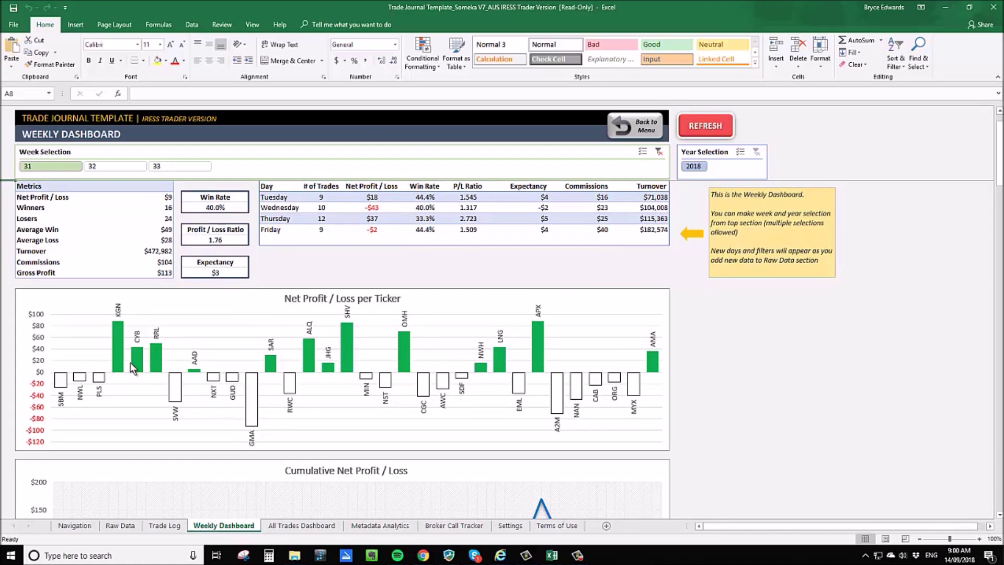
mouse_move(541, 357)
scroll(591, 360, "down", 3)
scroll(590, 361, "down", 5)
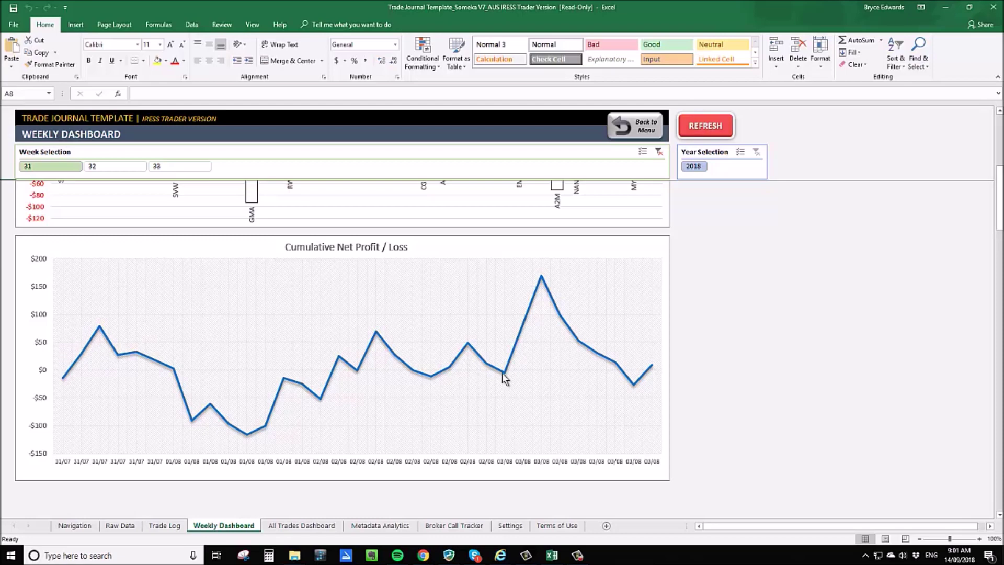
scroll(505, 373, "up", 8)
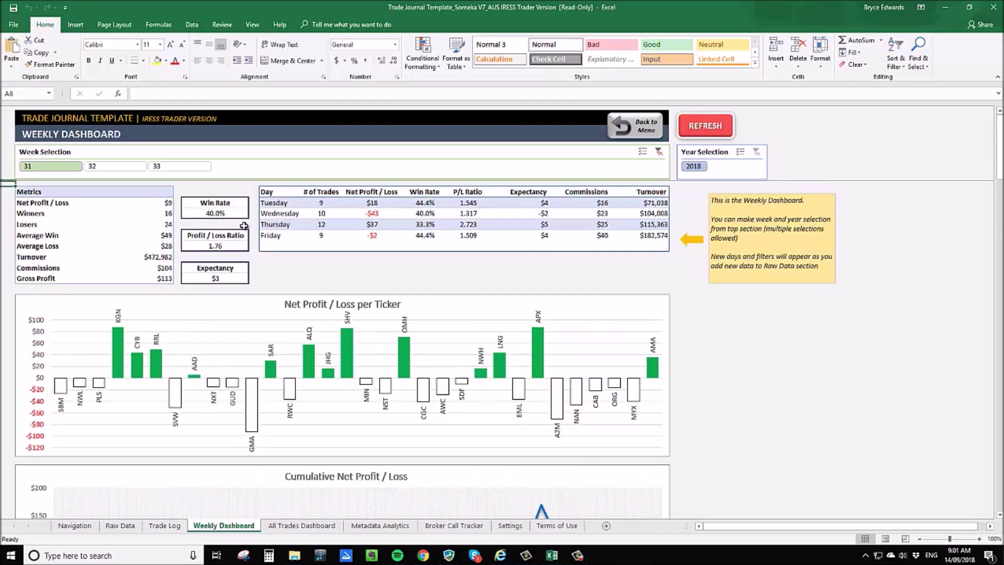
left_click(112, 171)
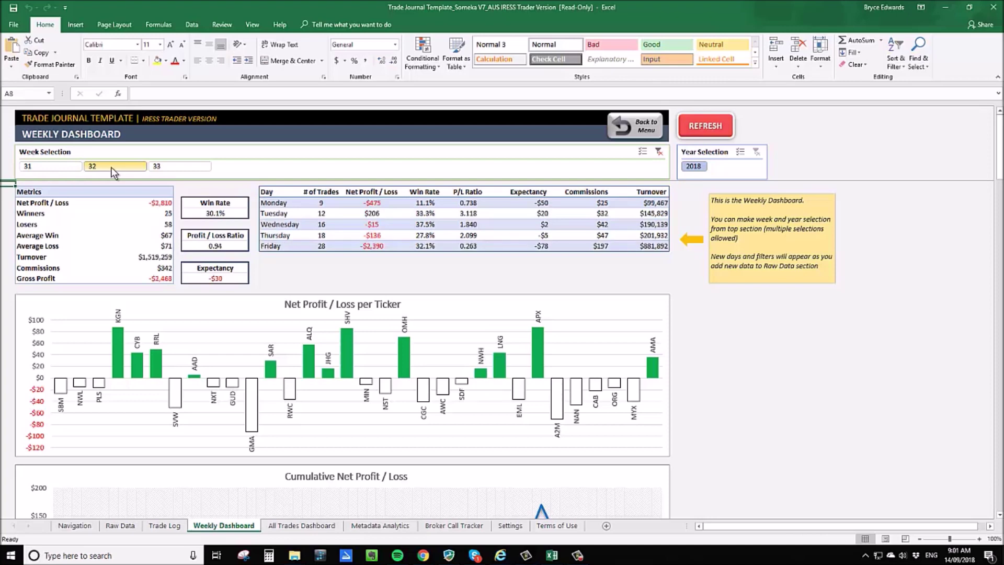
left_click(176, 167)
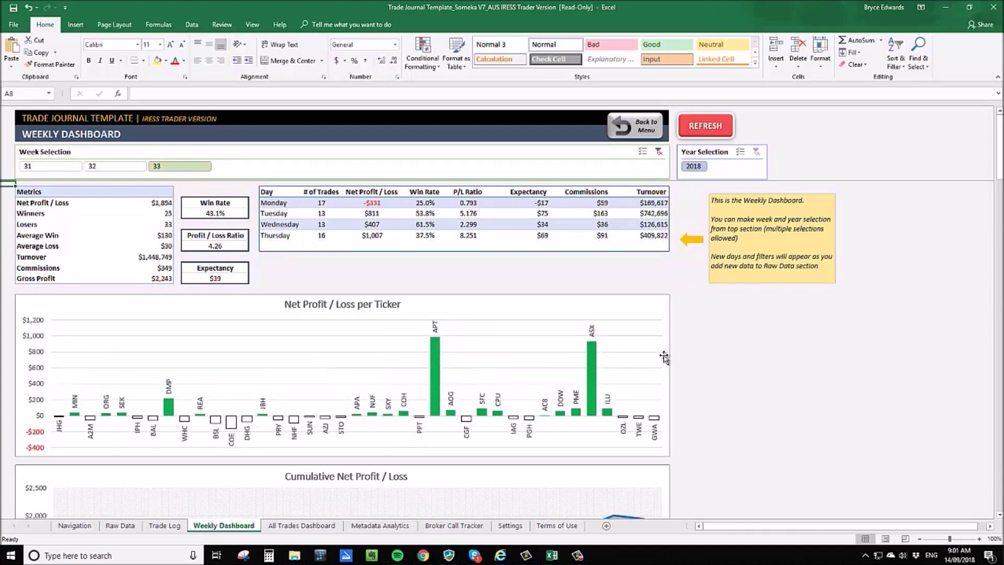
Select weeks 31–33 together, return to week 31 only, then view the All Trades Dashboard
left_click(107, 170, "ctrl")
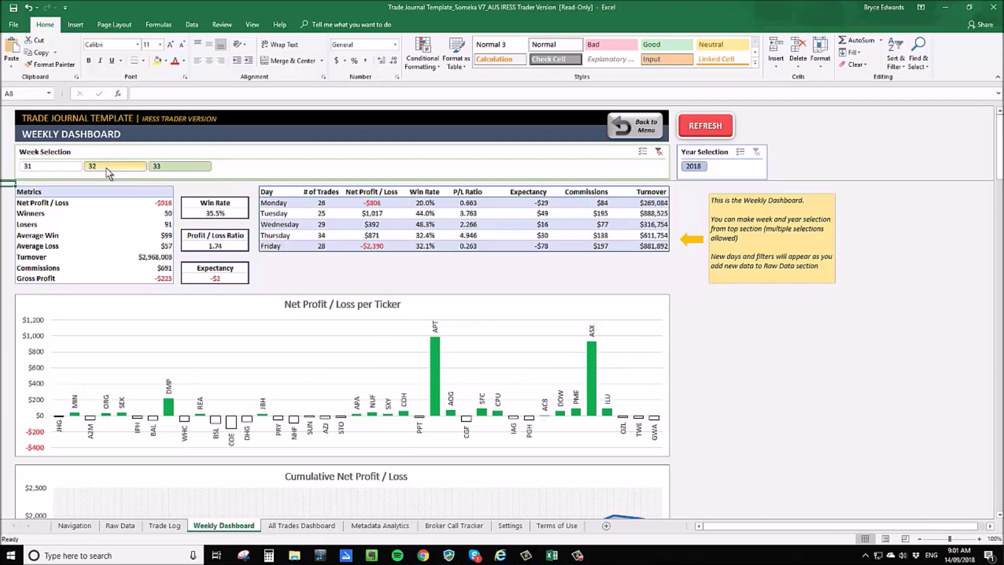
left_click(42, 170, "ctrl")
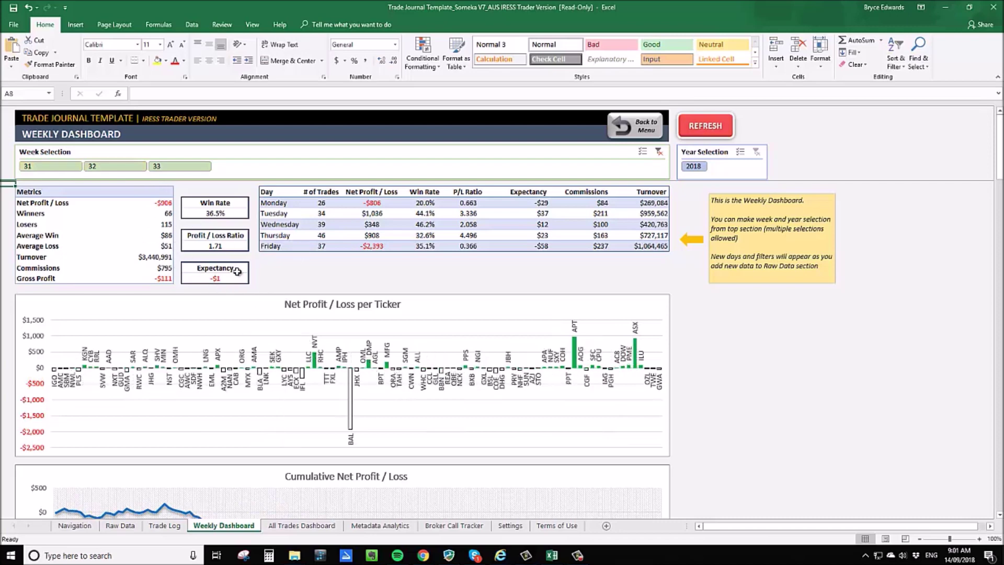
left_click(51, 166)
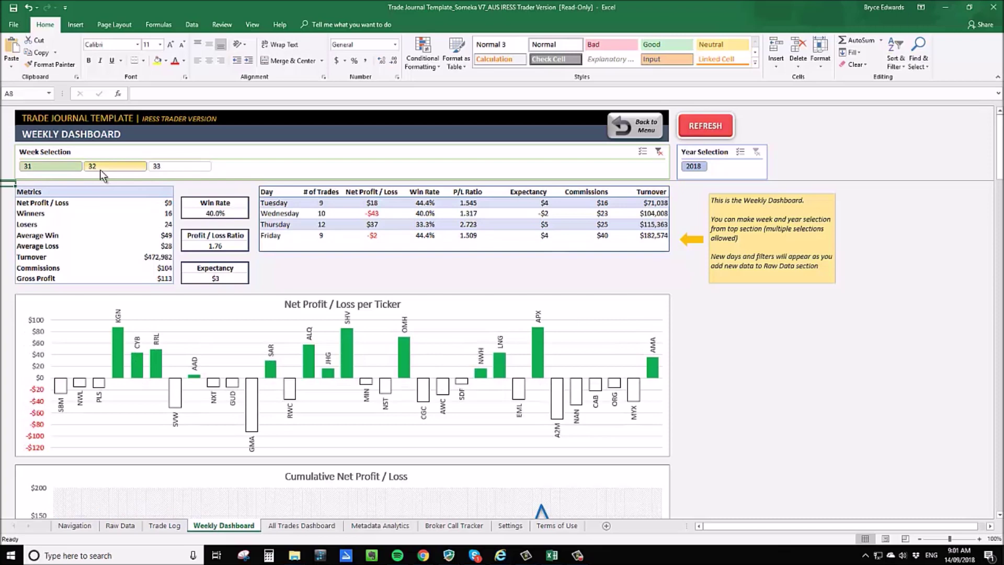
left_click(297, 525)
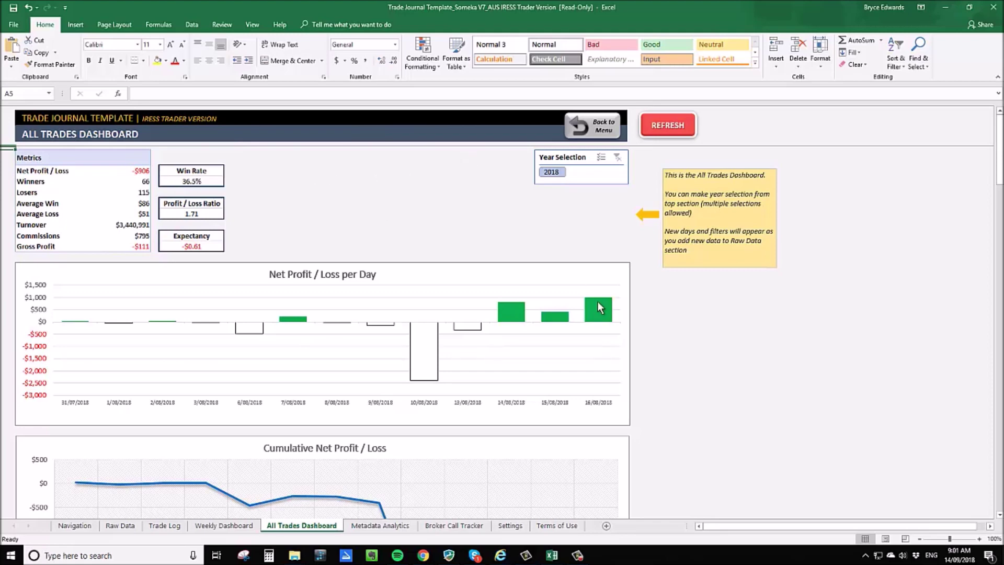
left_click(552, 173)
scroll(513, 255, "down", 3)
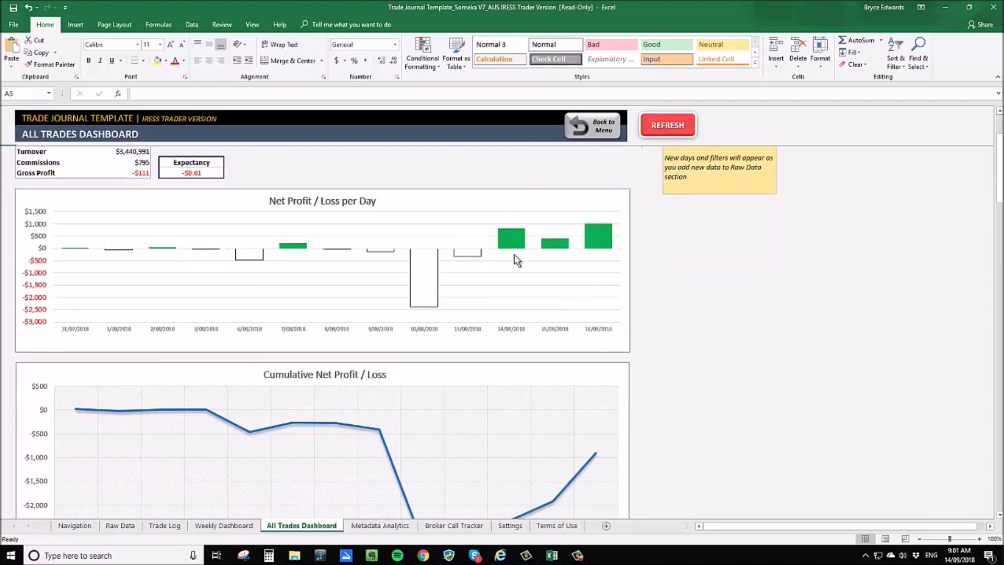
scroll(509, 291, "up", 3)
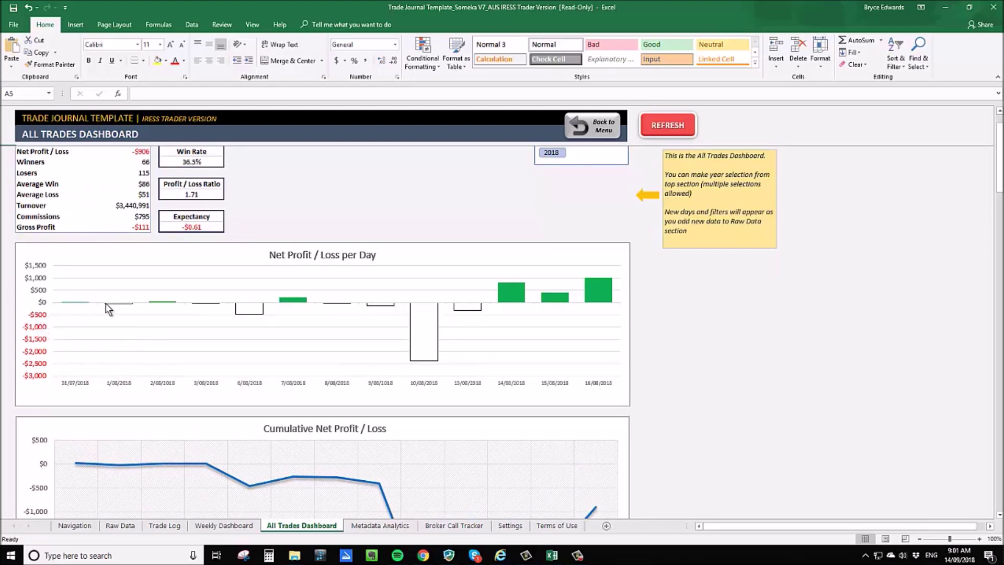
mouse_move(424, 329)
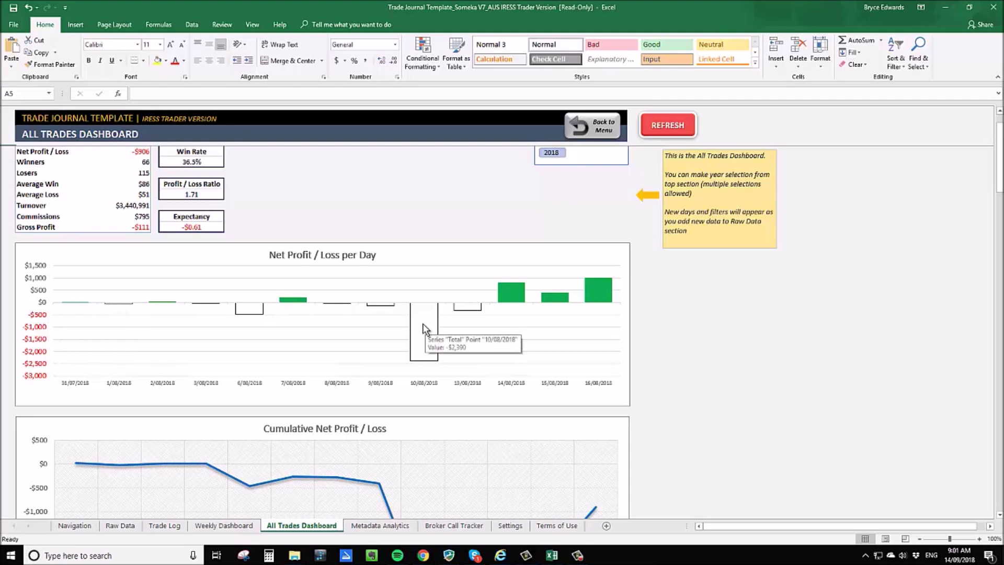
scroll(549, 397, "down", 4)
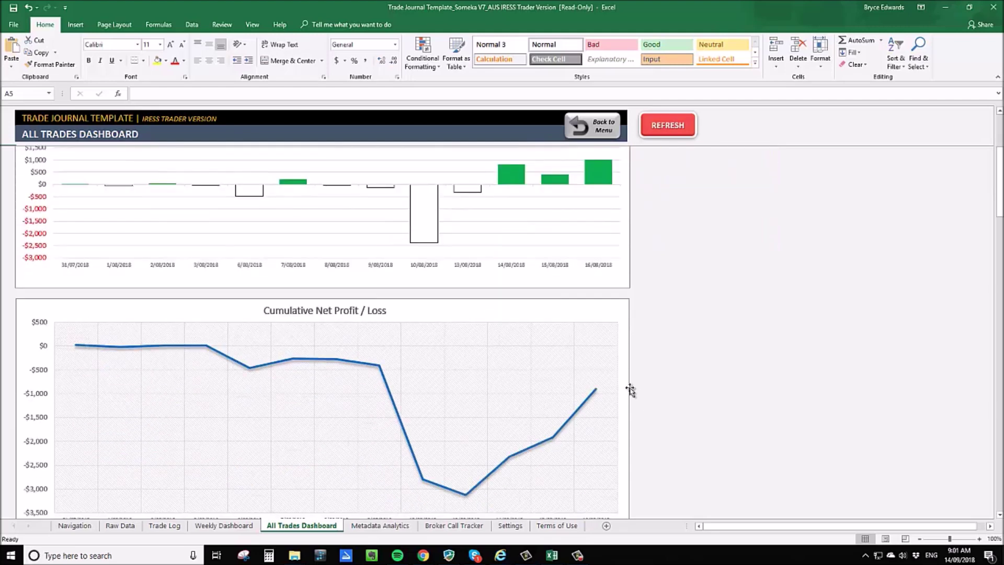
scroll(580, 386, "down", 8)
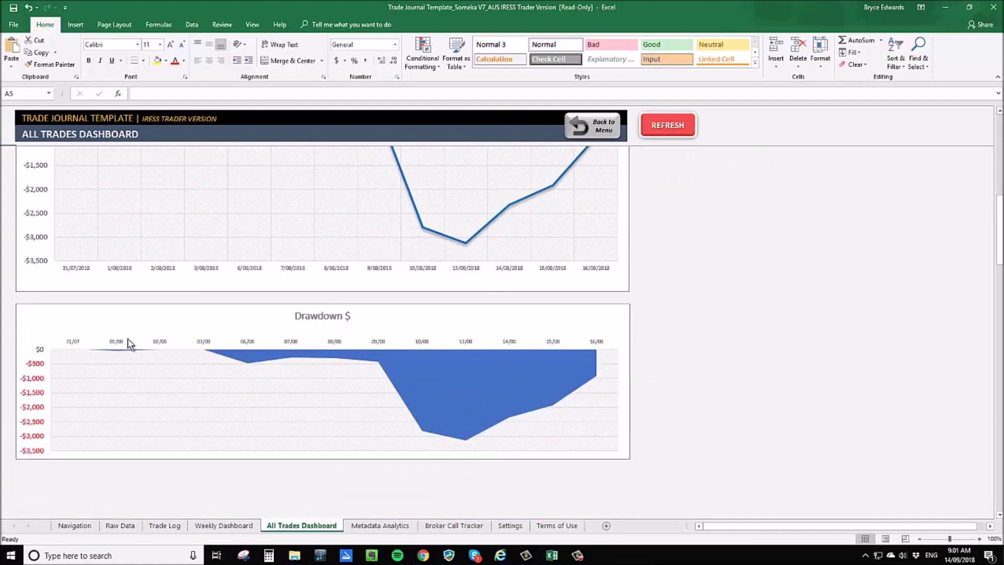
mouse_move(455, 433)
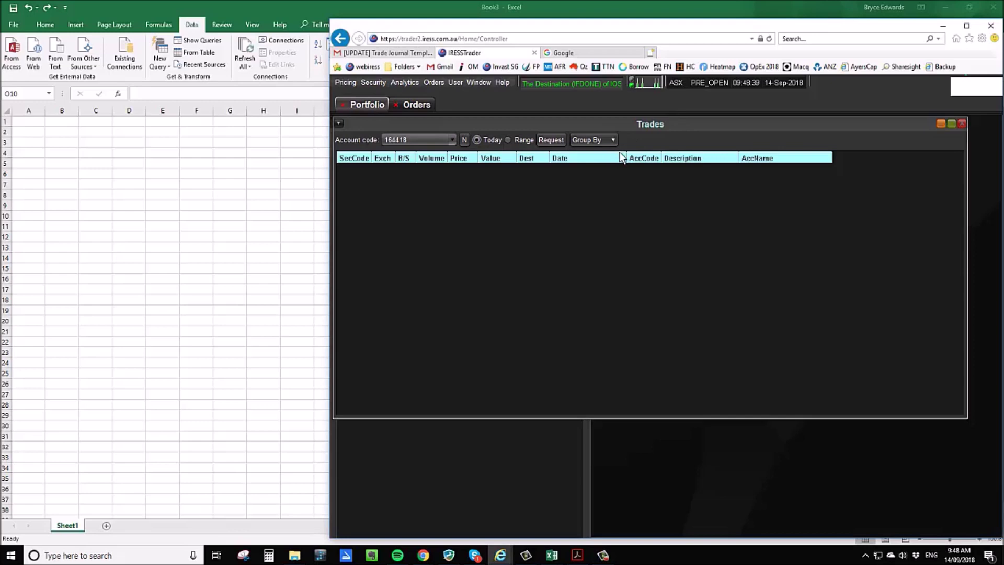
Request IRESS trades for the date range 31 August to 14 September 2018
left_click(510, 139)
left_click(444, 159)
type("18")
left_click(444, 161)
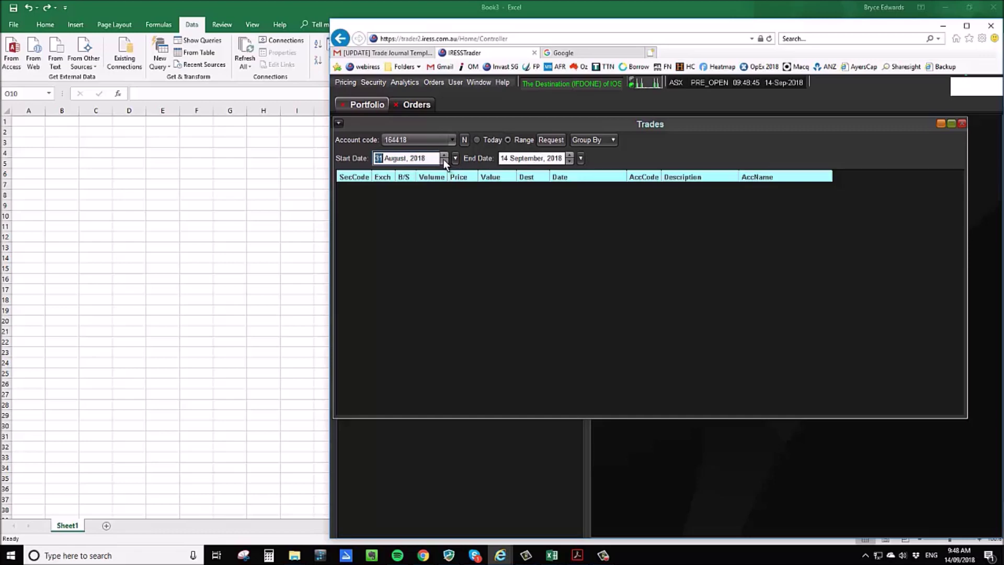
left_click(552, 140)
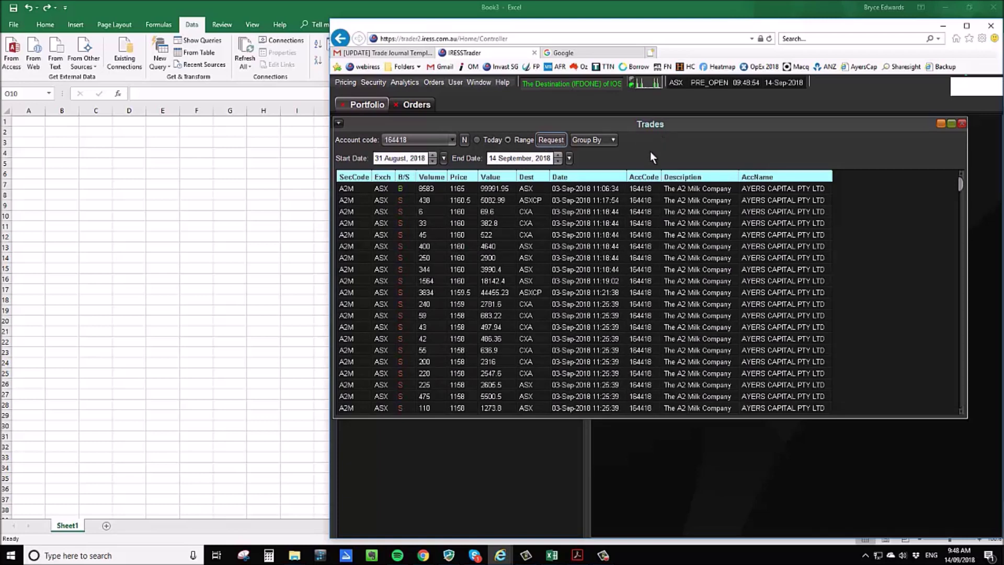
Group the listed trades by OrdNo and bring the blank Excel Book3 forward
left_click(614, 139)
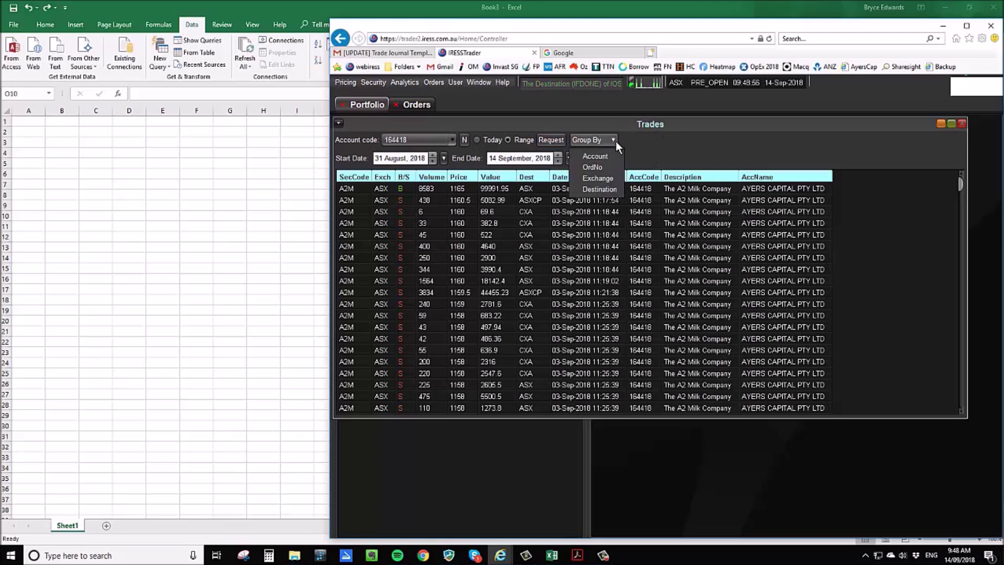
left_click(600, 167)
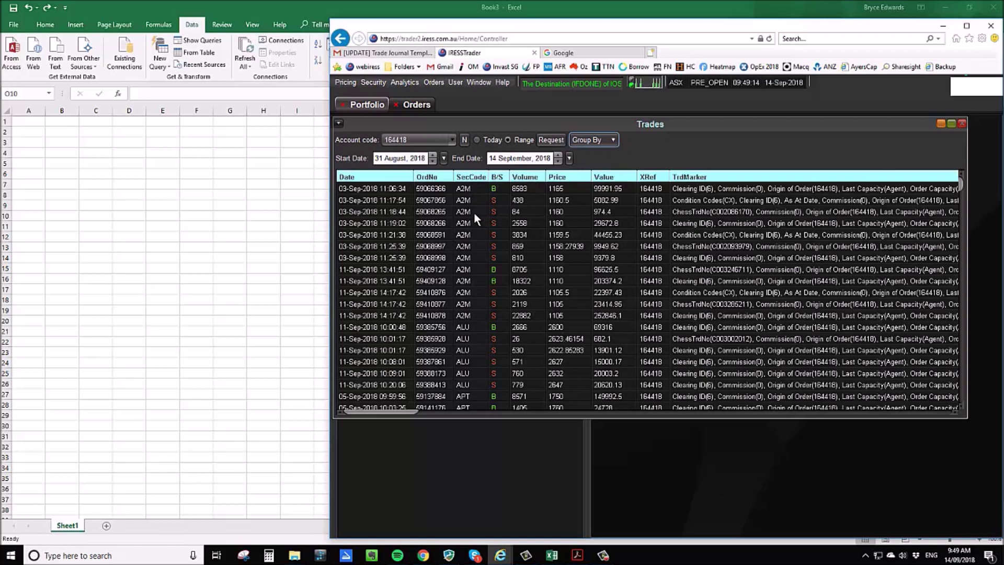
left_click(613, 140)
left_click(648, 150)
left_click(365, 271)
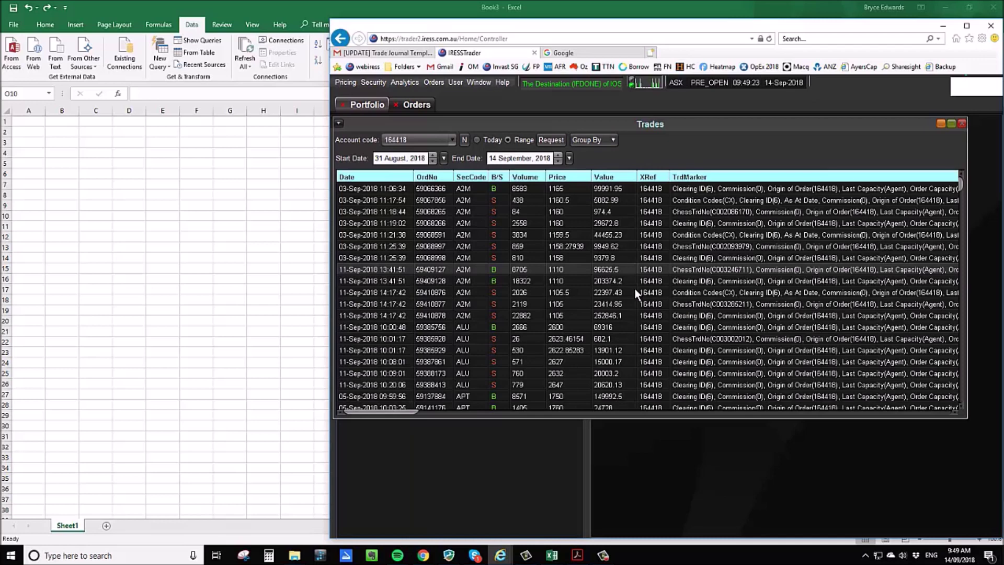
left_click(236, 233)
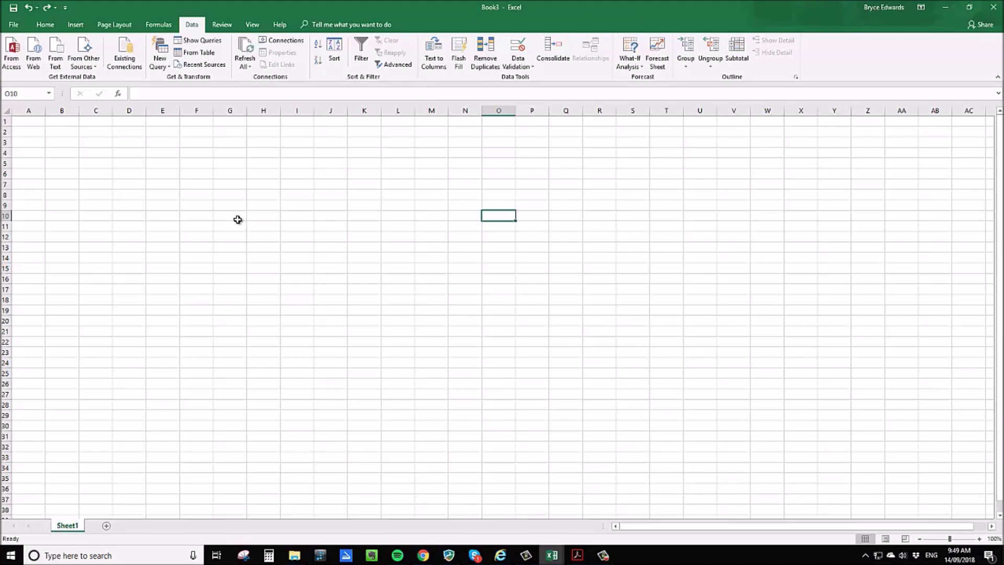
Paste the IRESS trades into cell A1 and widen the Date column to show full dates
left_click(24, 121)
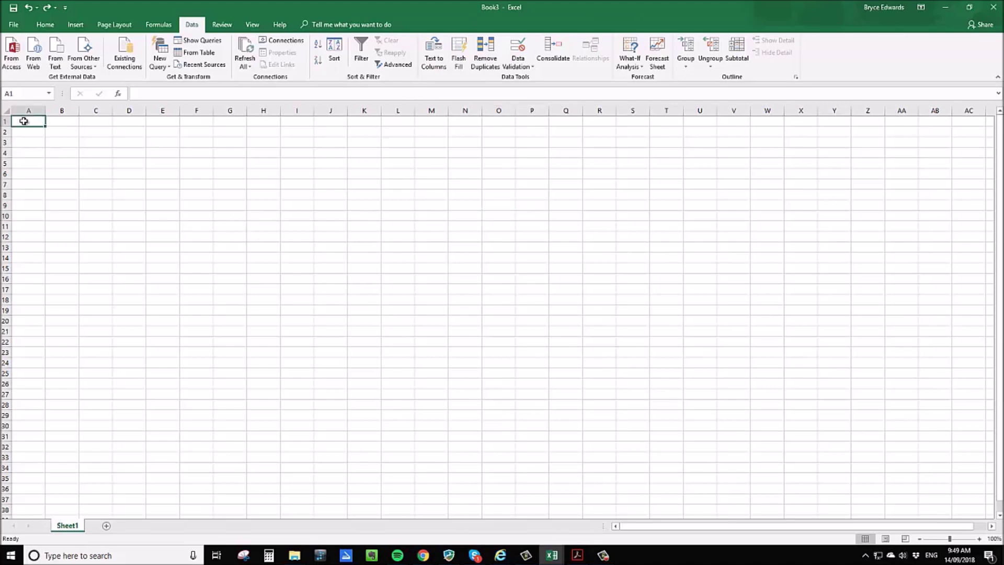
key("ctrl+v")
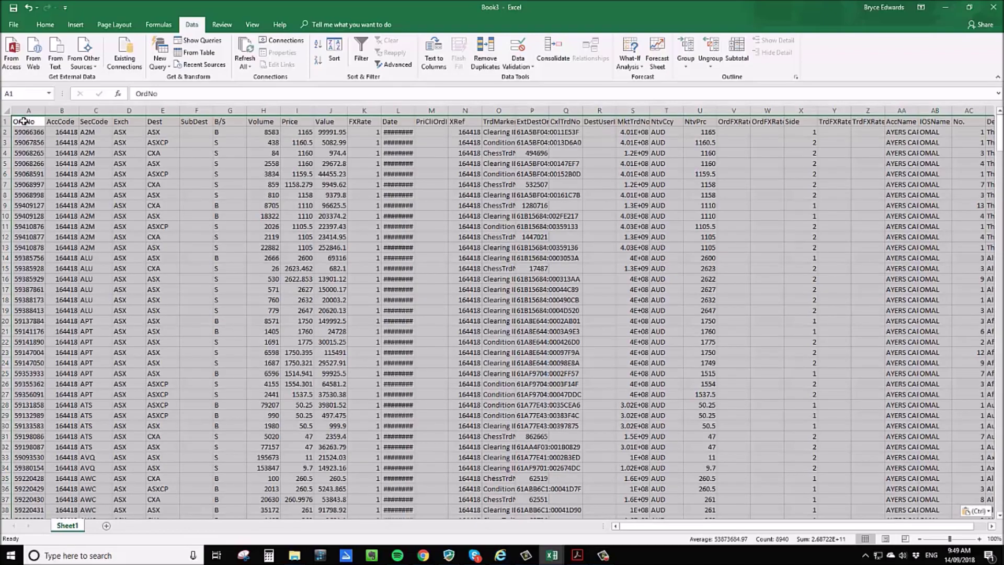
double_click(414, 110)
left_click(525, 237)
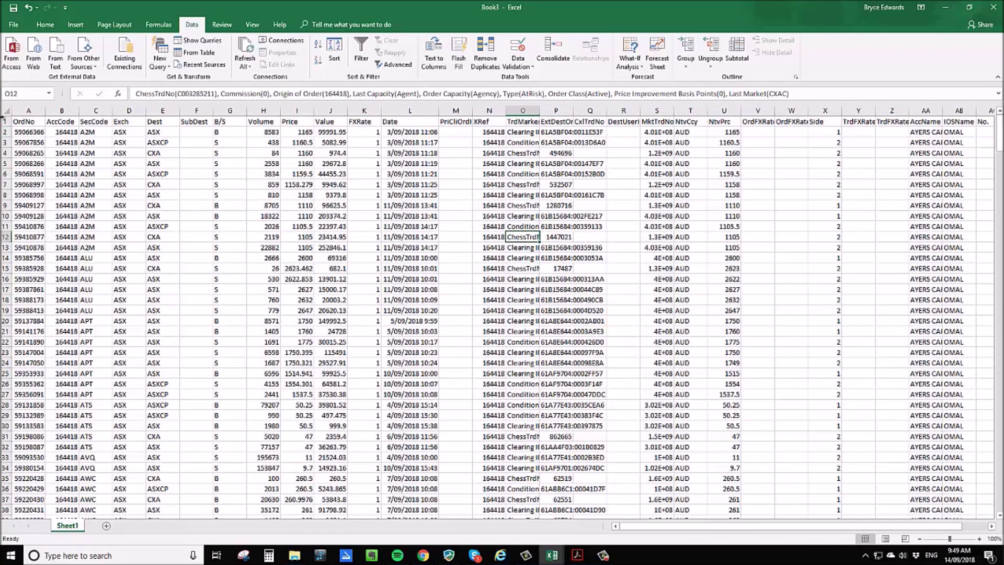
Sort the whole sheet by Date from oldest to newest
left_click(6, 111)
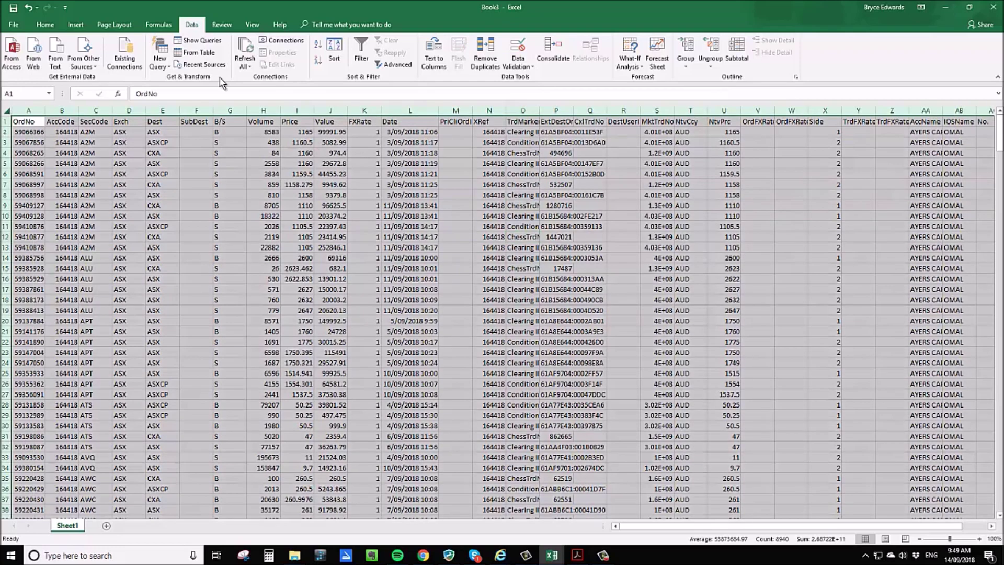
left_click(339, 53)
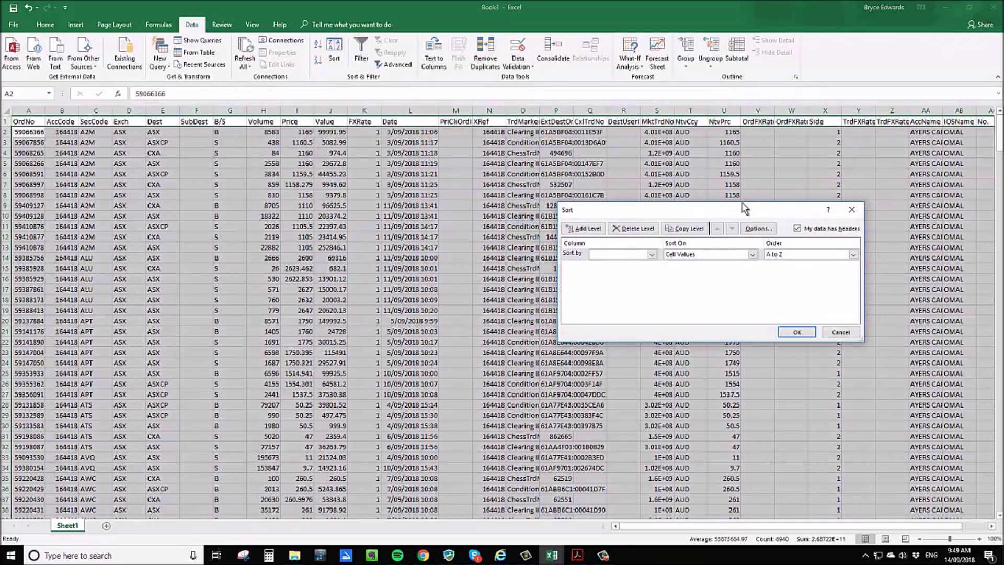
left_click(654, 256)
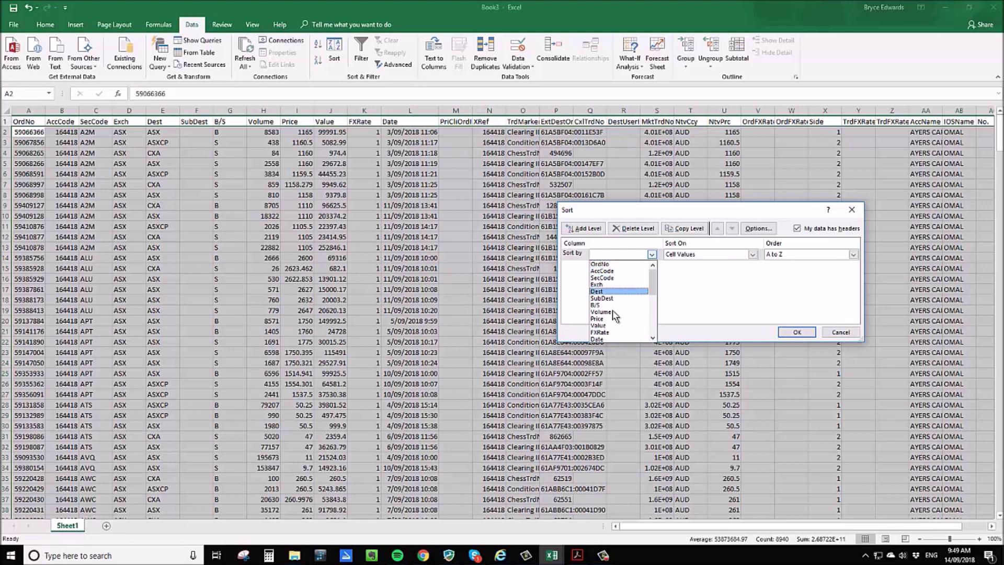
left_click(603, 338)
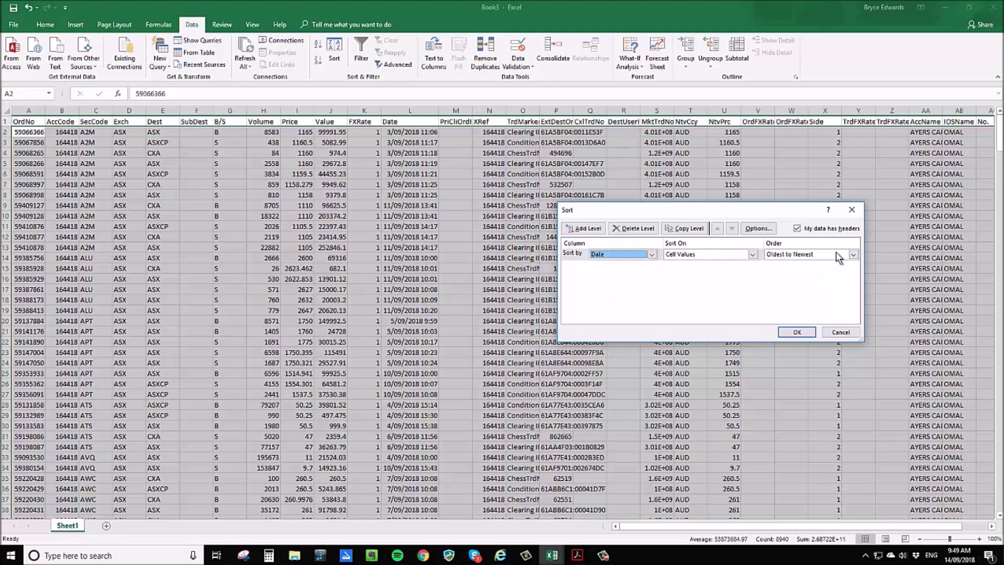
left_click(799, 333)
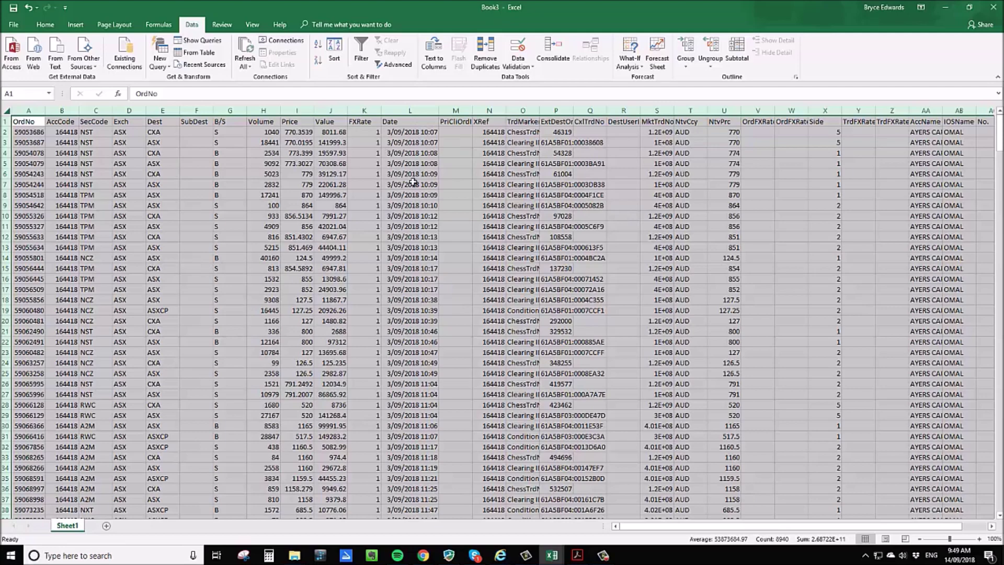
left_click(494, 215)
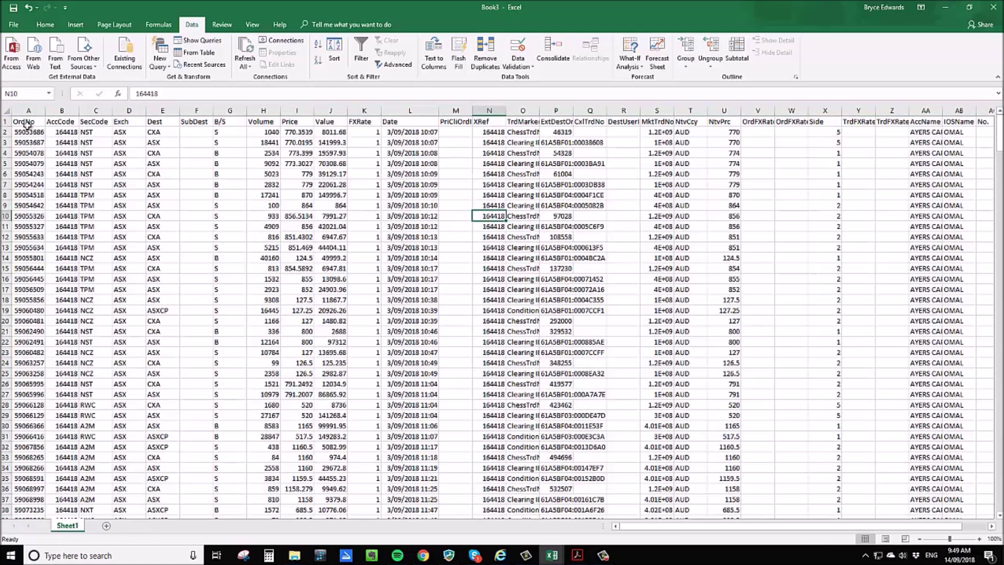
left_click(4, 122)
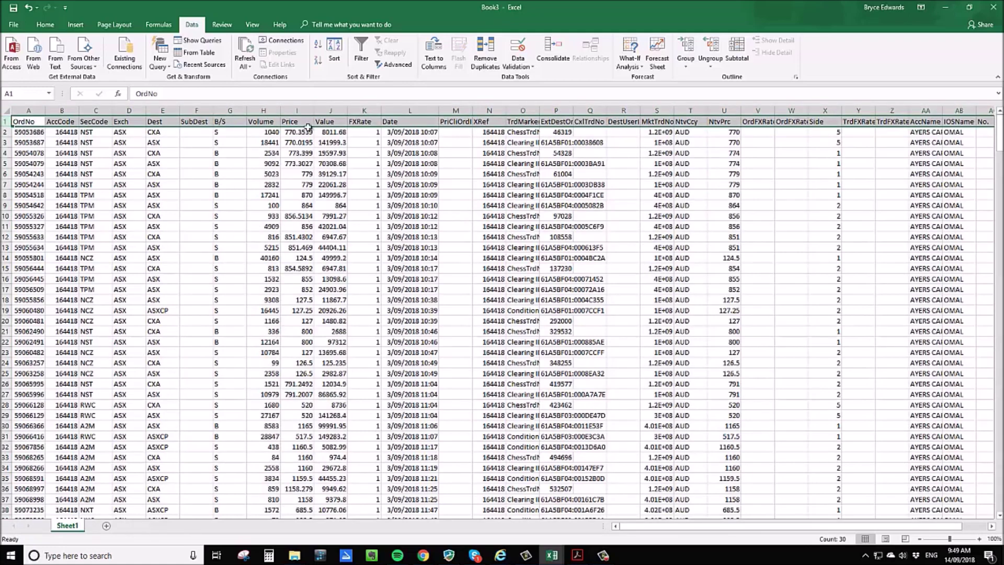
Copy Book3's 405 trade rows in A2:L406, OrdNo through Date
left_click(20, 134)
left_click_drag(20, 134, 384, 563)
right_click(240, 295)
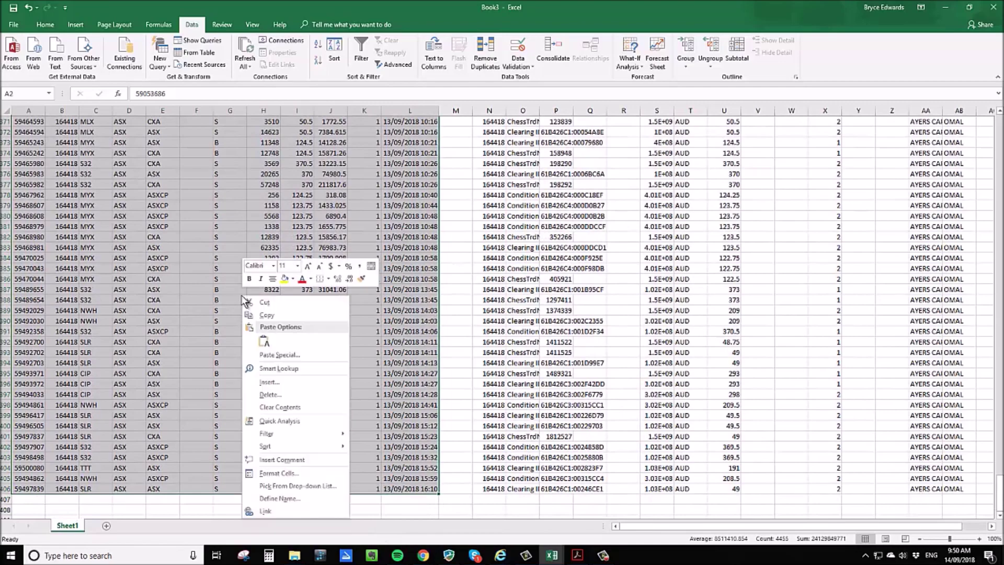
left_click(262, 325)
scroll(523, 314, "up", 20)
left_click(551, 555)
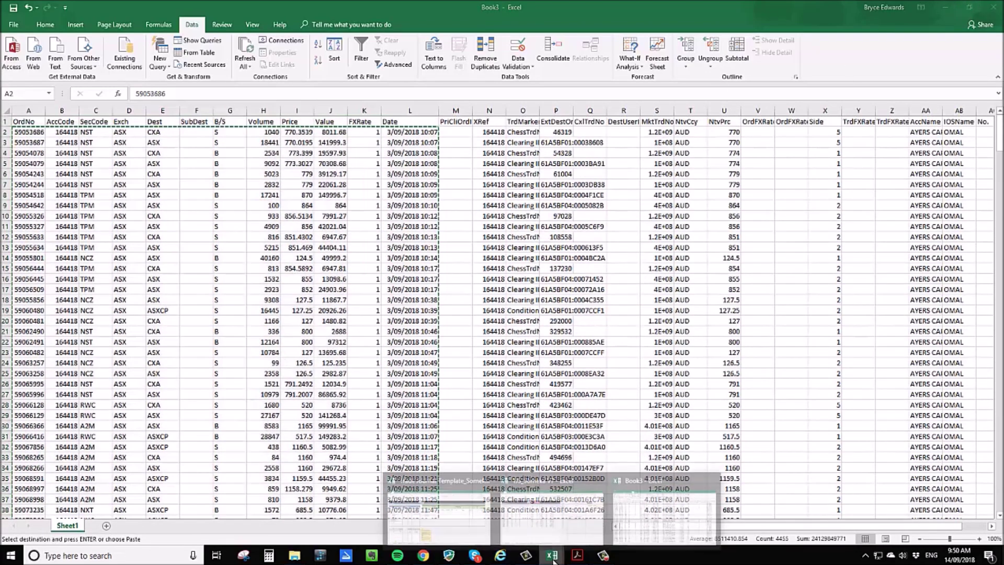
Paste the copied trades as values into TJS_Someka V7's Raw Data beneath the existing rows
left_click(557, 533)
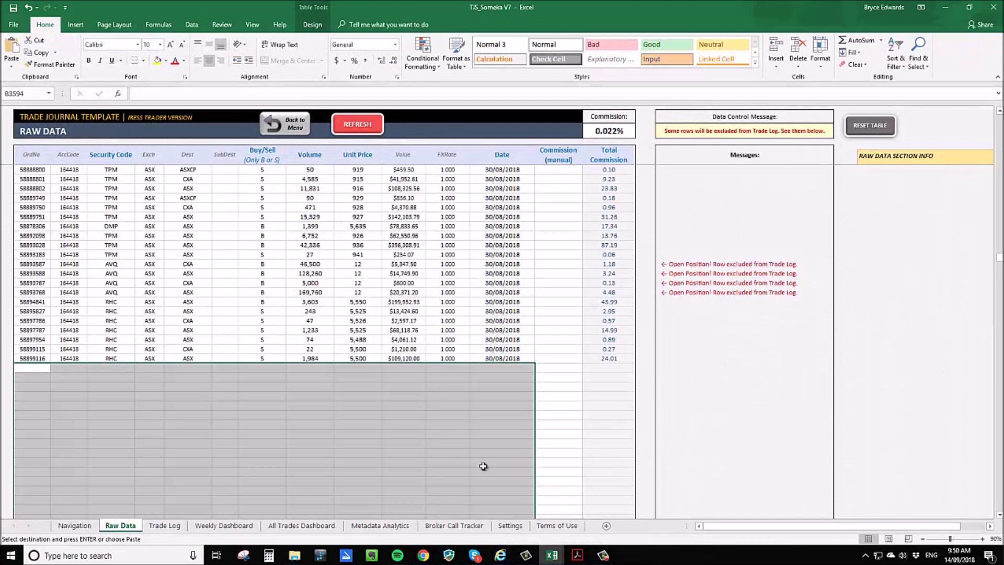
left_click(30, 368)
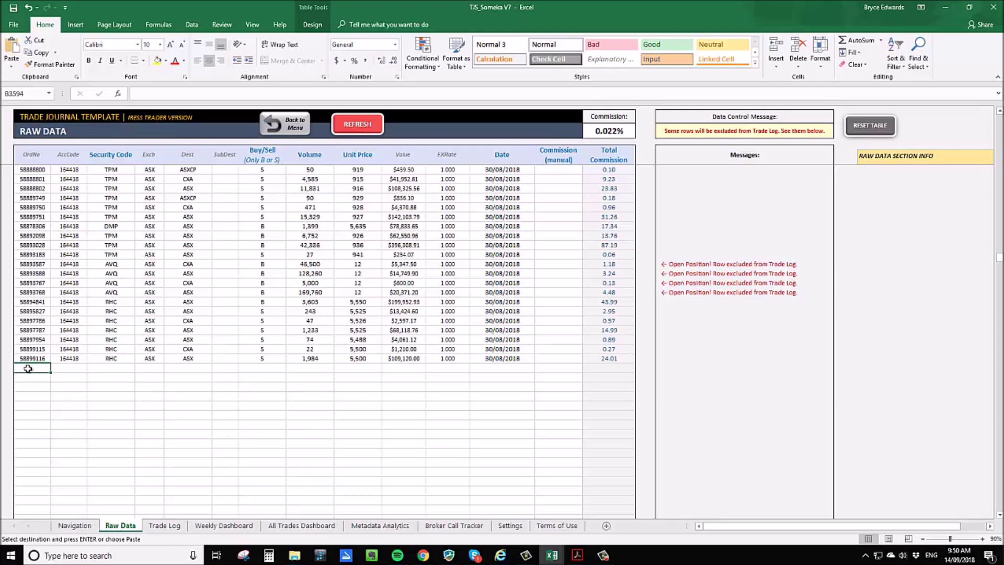
right_click(28, 369)
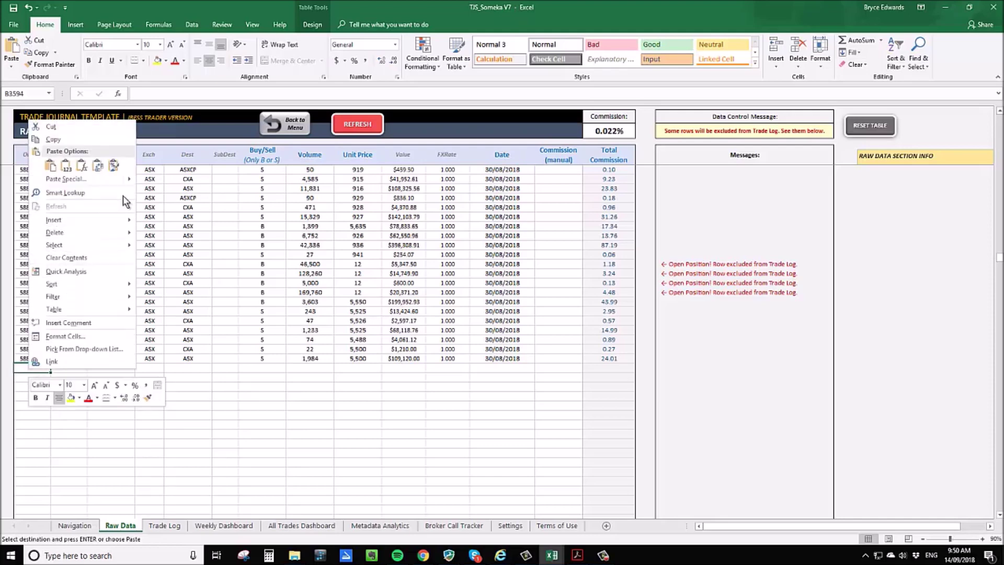
mouse_move(128, 180)
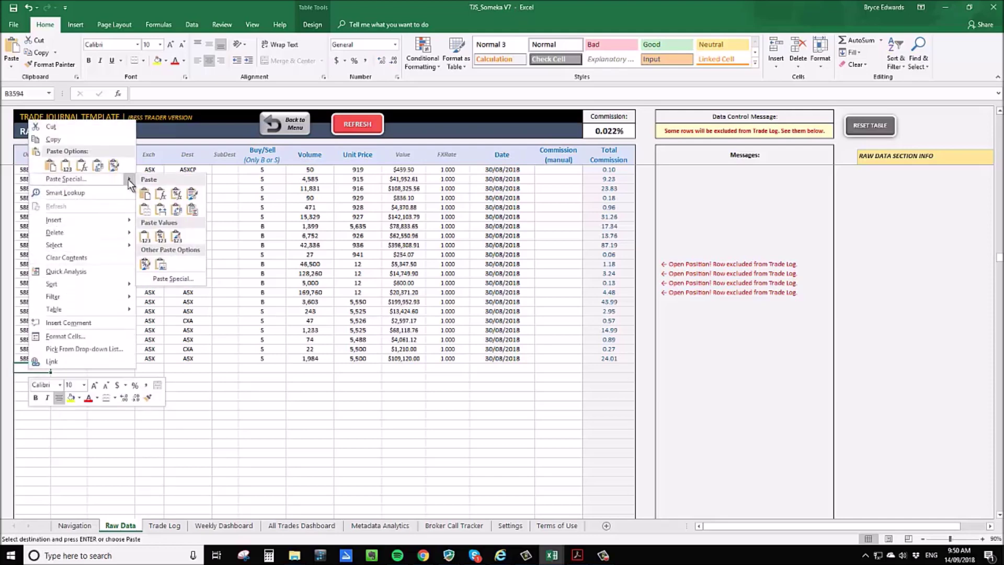
left_click(172, 278)
left_click(79, 239)
left_click(208, 346)
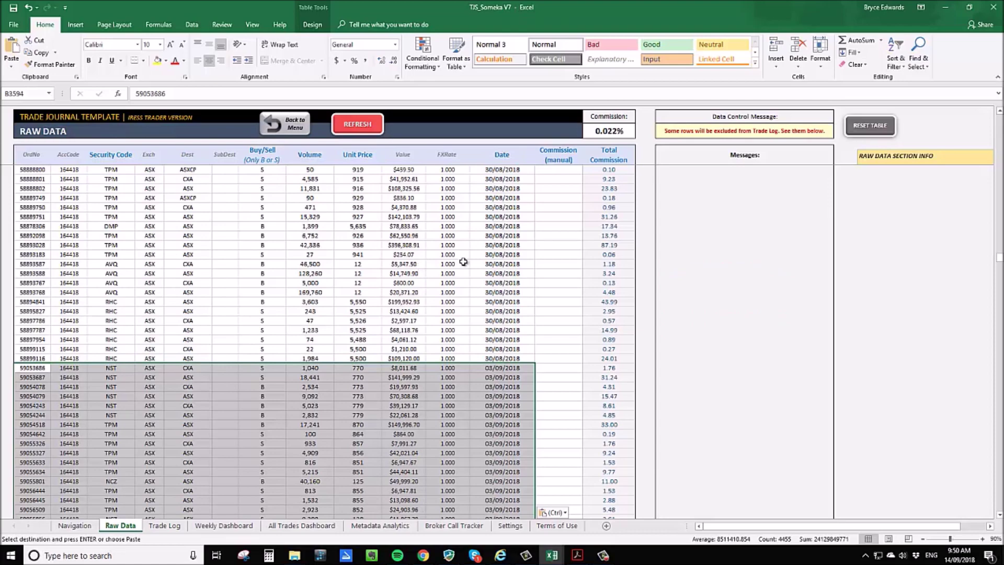
scroll(464, 261, "down", 15)
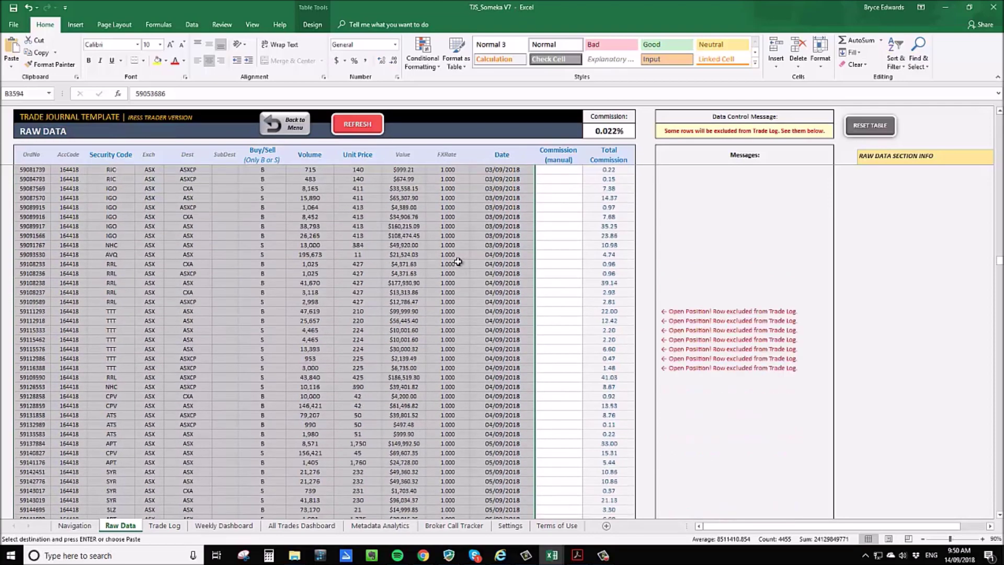
scroll(459, 261, "down", 3)
scroll(458, 261, "up", 3)
scroll(721, 372, "down", 9)
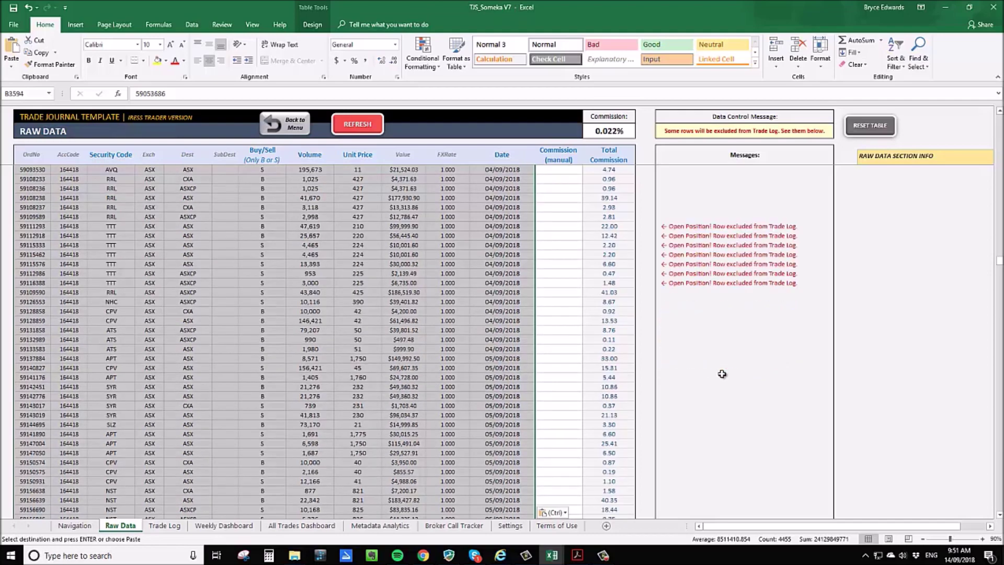
scroll(722, 374, "up", 11)
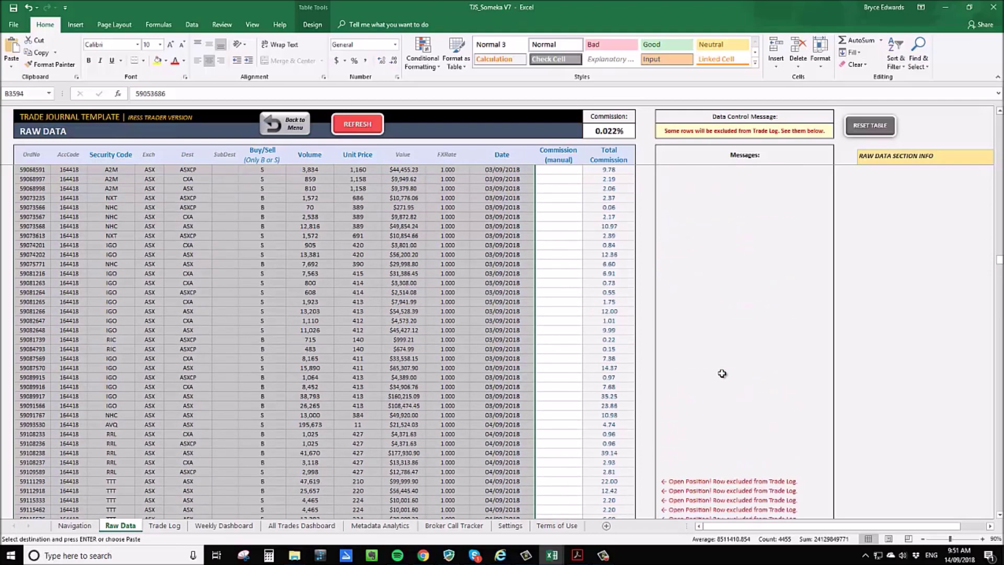
scroll(723, 373, "down", 4)
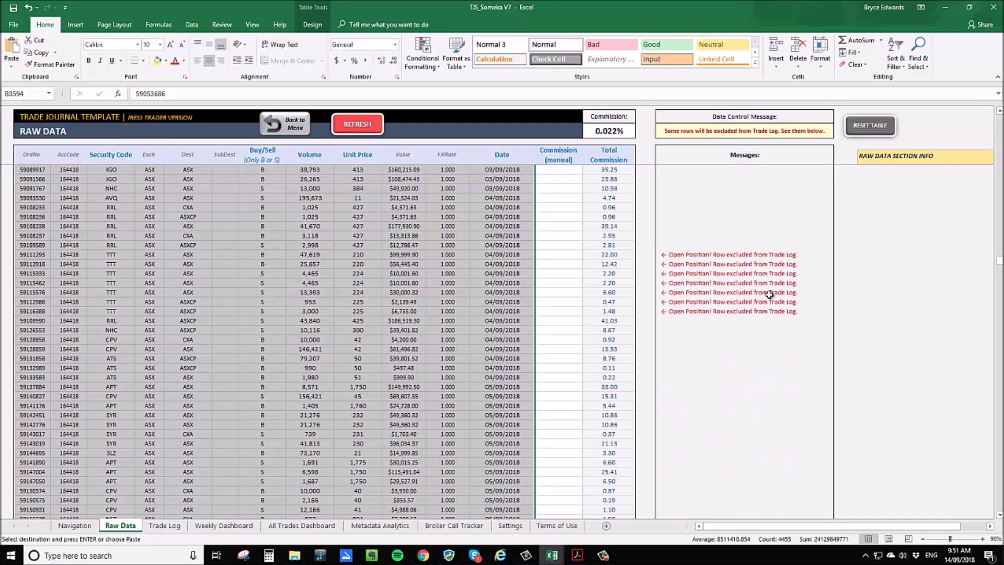
Run REFRESH, accept the open-position warning with Yes, and acknowledge Update Completed
left_click(360, 127)
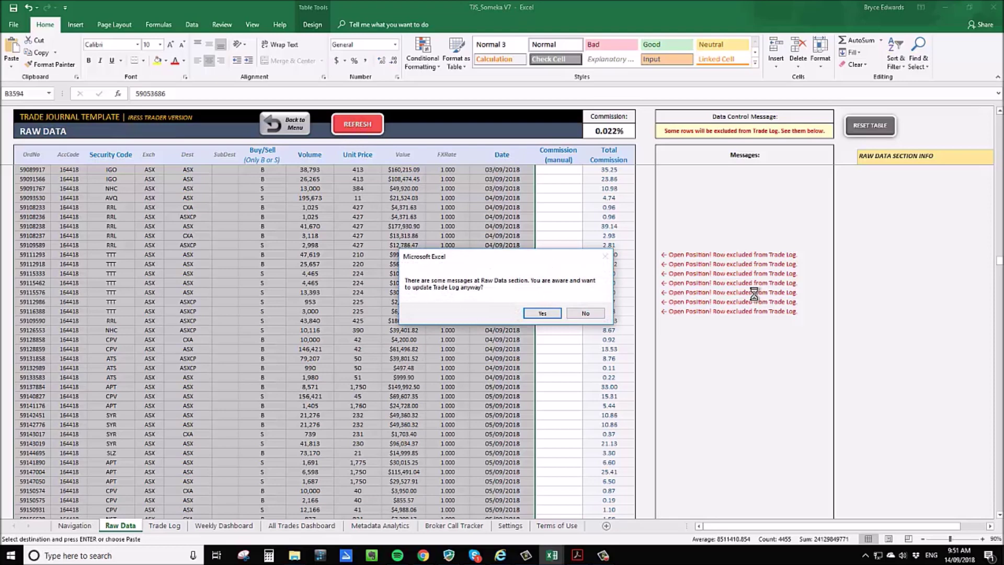
left_click(543, 313)
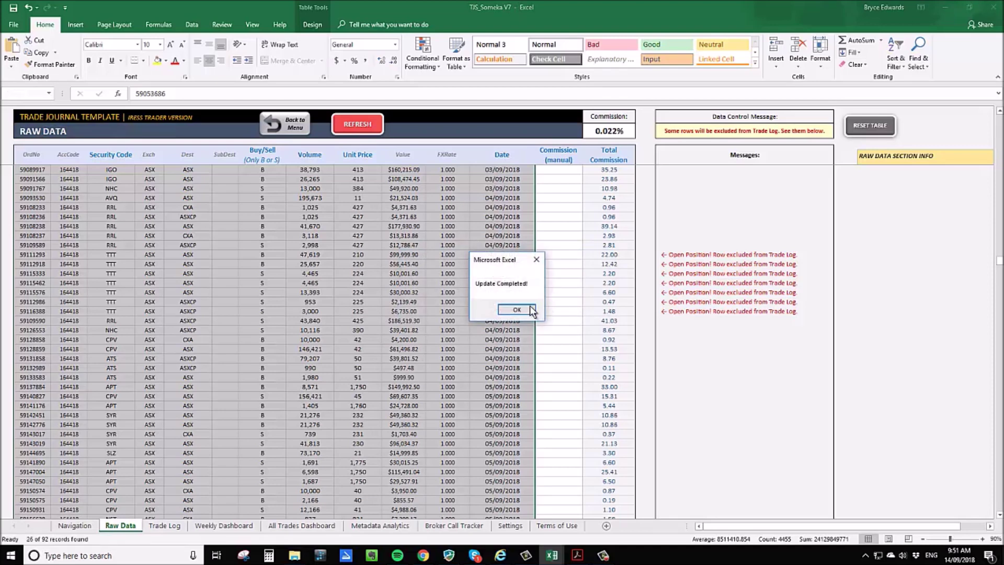
left_click(516, 310)
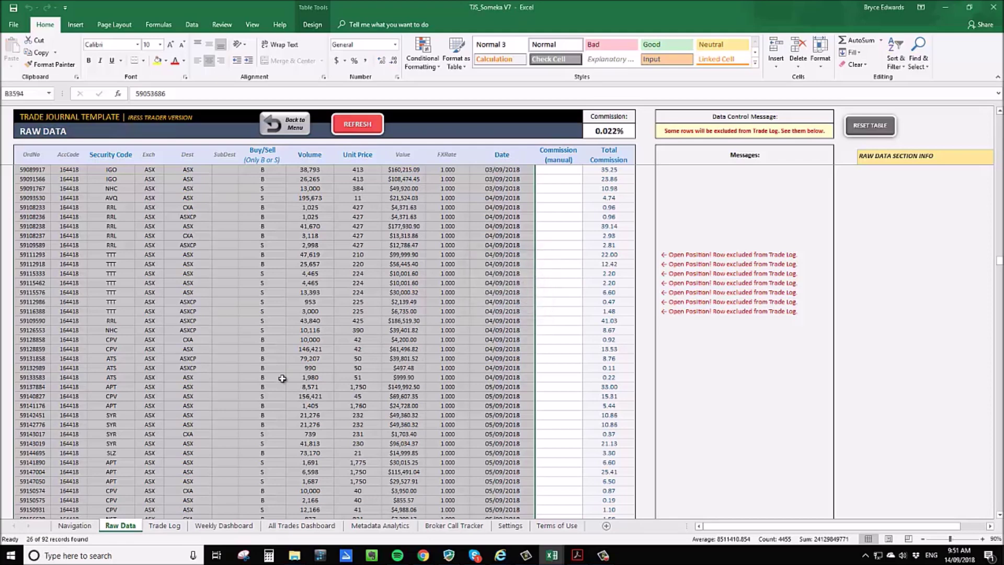
Filter the Weekly Dashboard to week 37, review its charts, then show the All Trades Dashboard
left_click(224, 526)
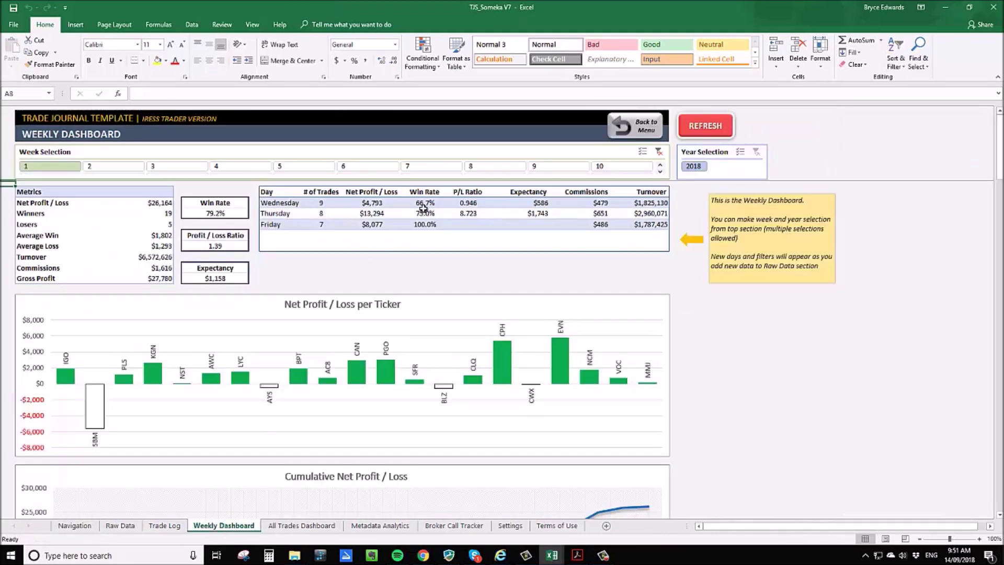
scroll(660, 173, "down", 4)
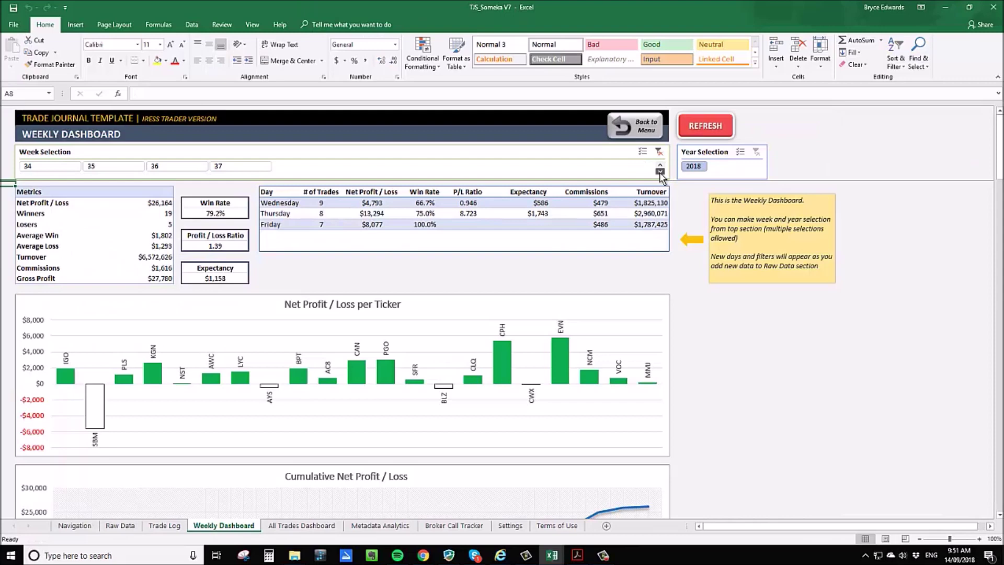
left_click(234, 166)
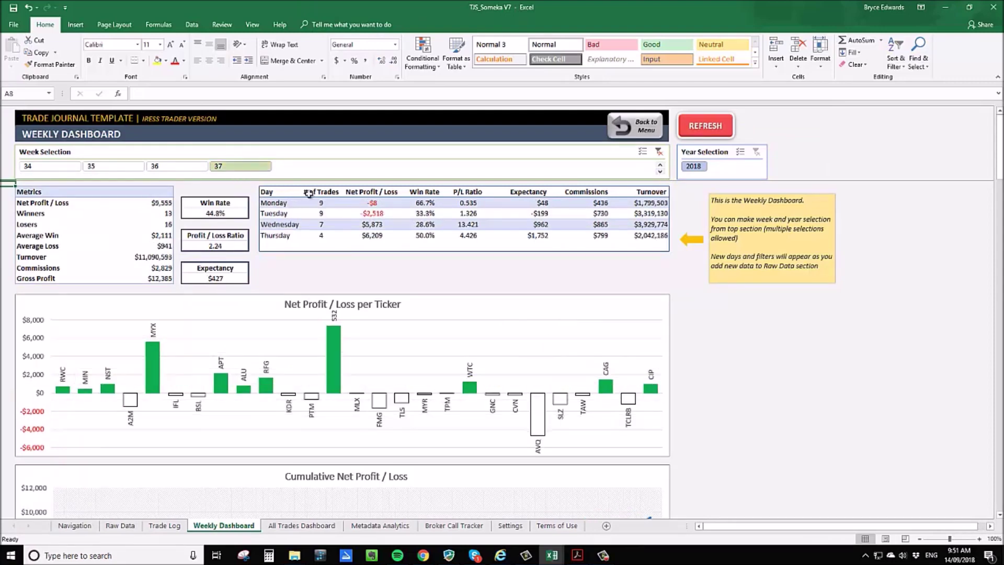
scroll(623, 253, "down", 5)
scroll(625, 337, "down", 6)
scroll(622, 343, "up", 11)
left_click(296, 526)
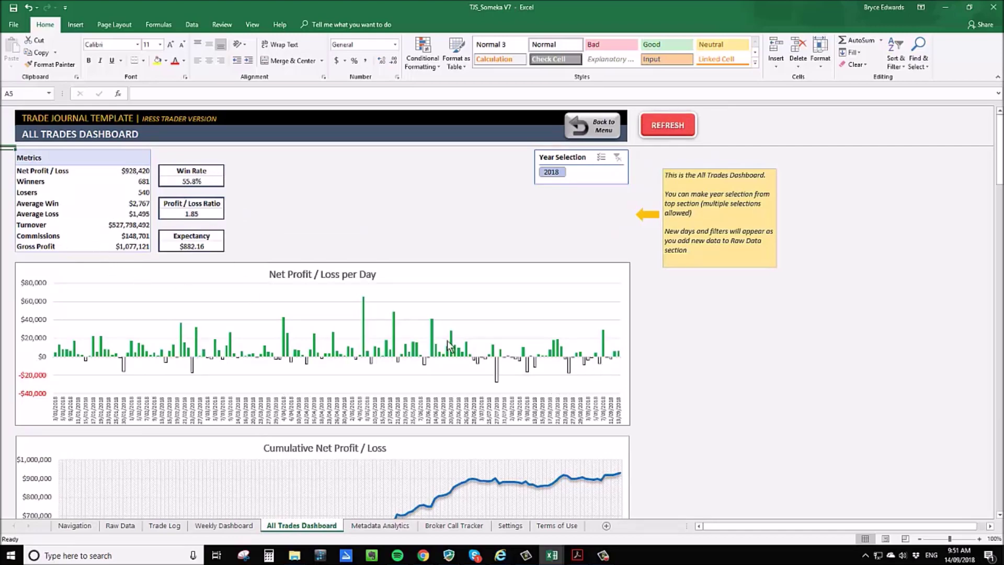
Inspect the All Trades Dashboard's Net Profit / Loss per Day and Cumulative charts
scroll(631, 364, "down", 1)
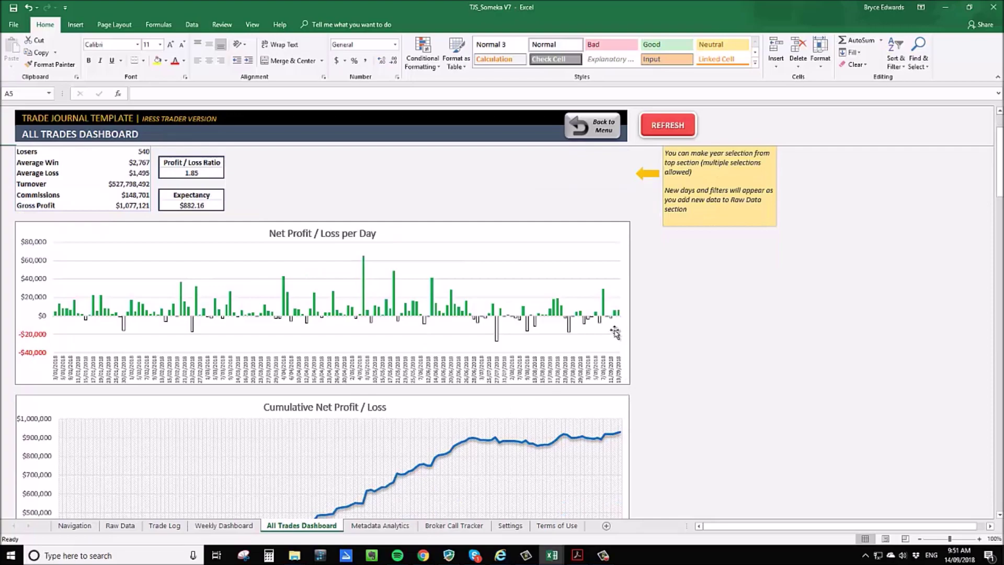
mouse_move(621, 317)
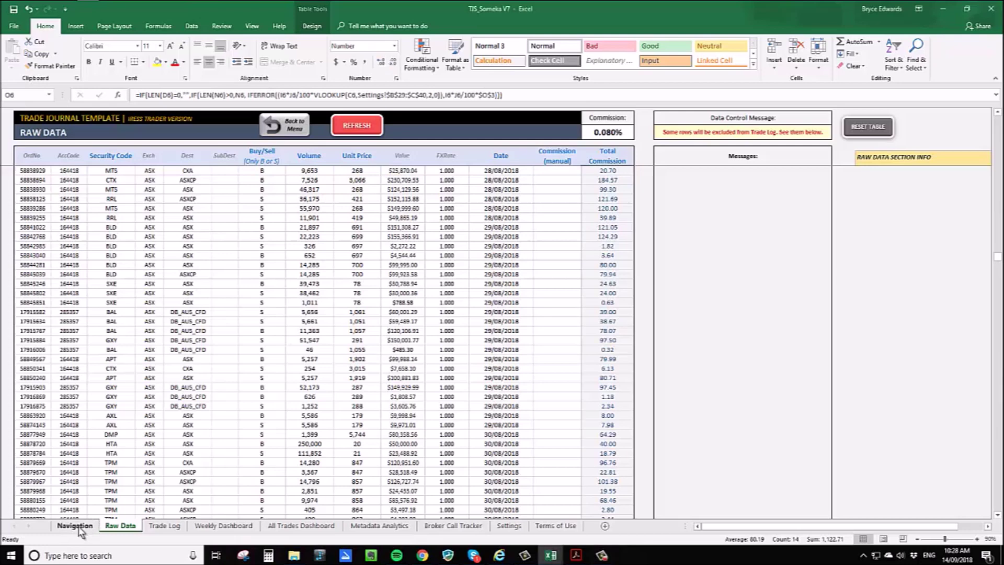
Go from the Navigation sheet to the Settings sheet
left_click(78, 526)
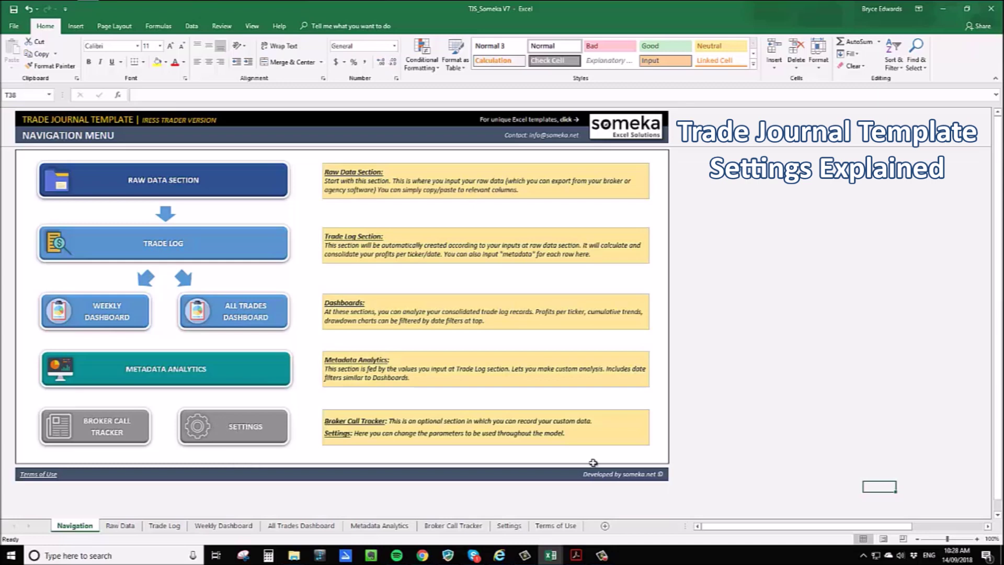
left_click(509, 527)
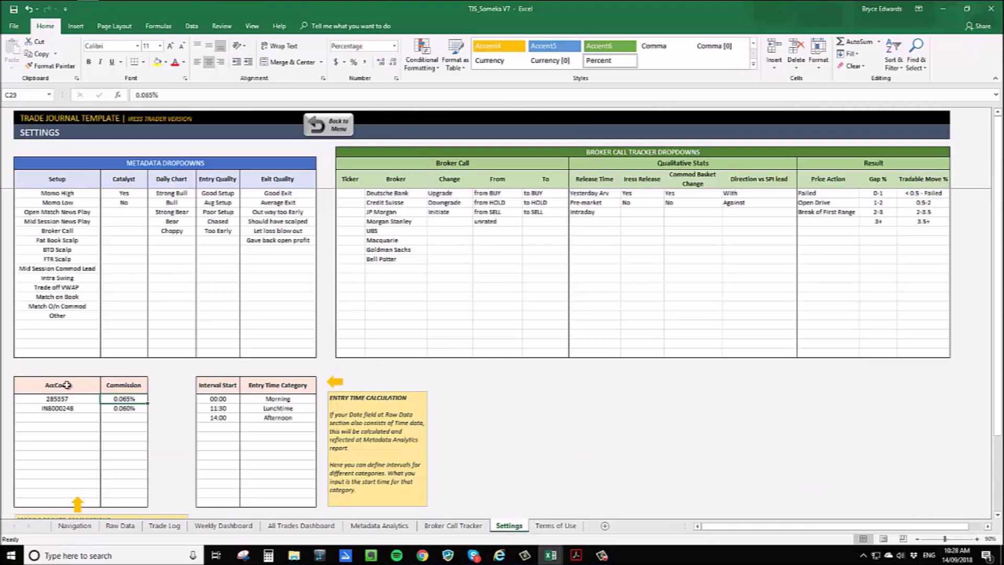
Compare the Settings AccCode/Commission table with Raw Data's 0.080% commission cell O3
left_click_drag(47, 387, 126, 499)
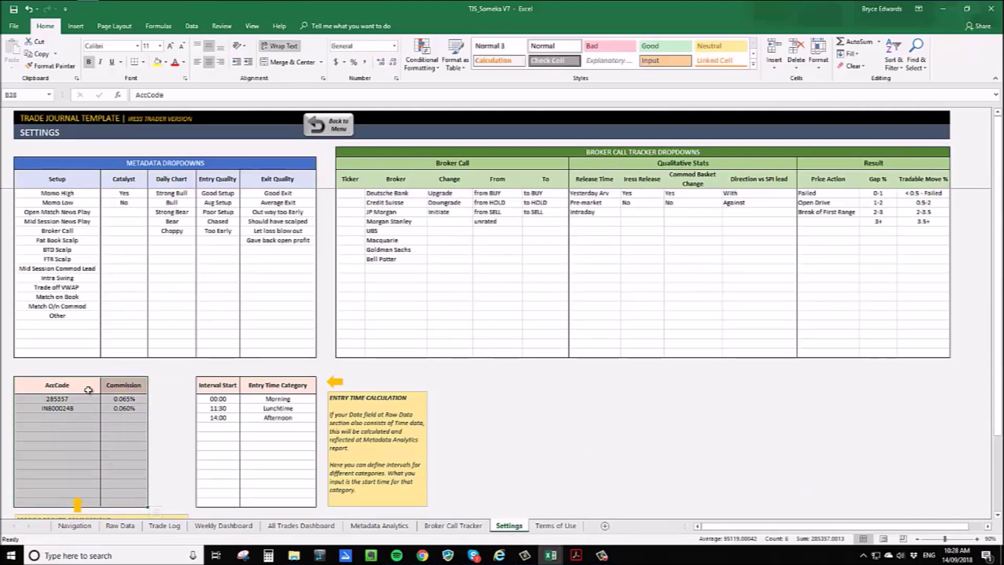
left_click(123, 528)
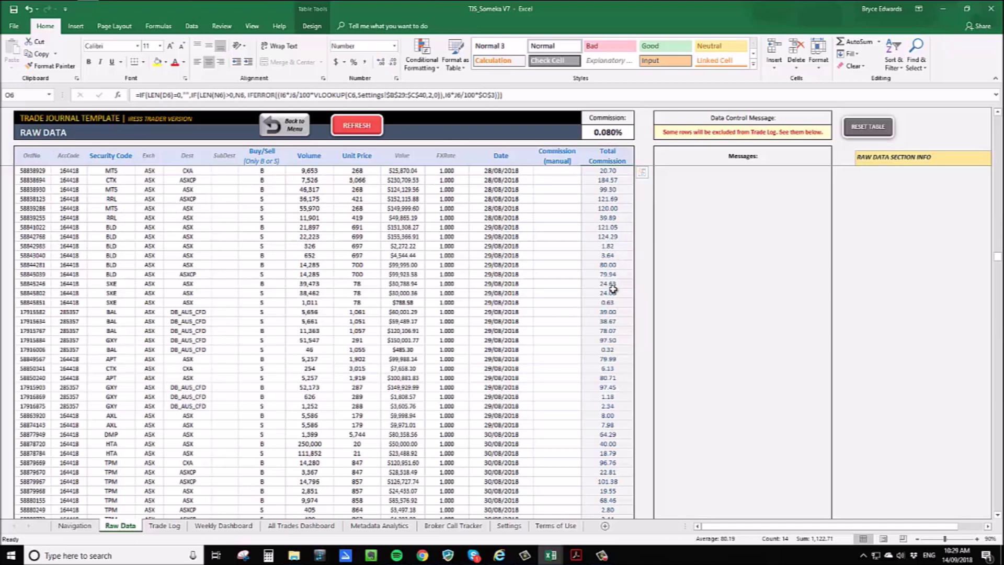
left_click_drag(399, 174, 404, 255)
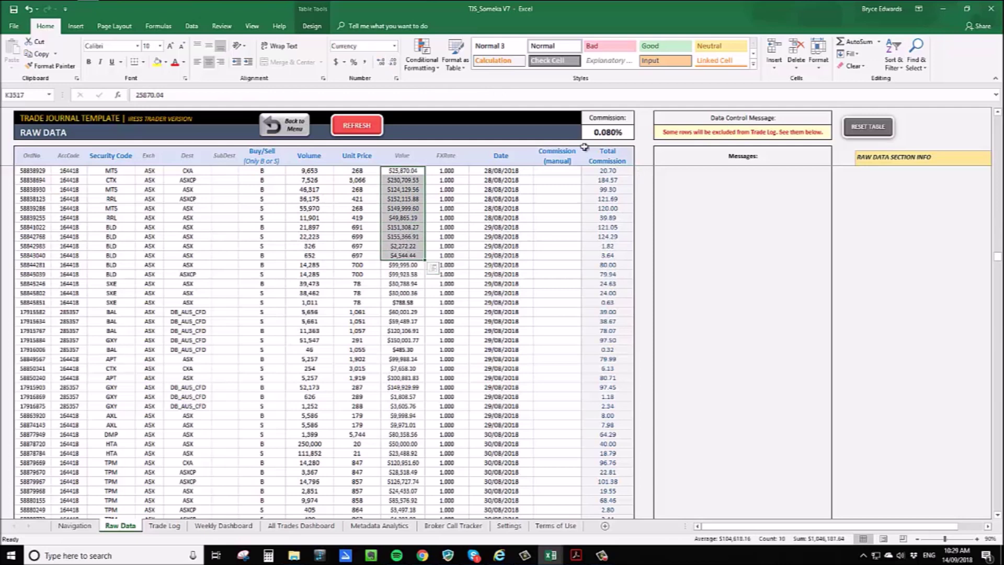
left_click(613, 135)
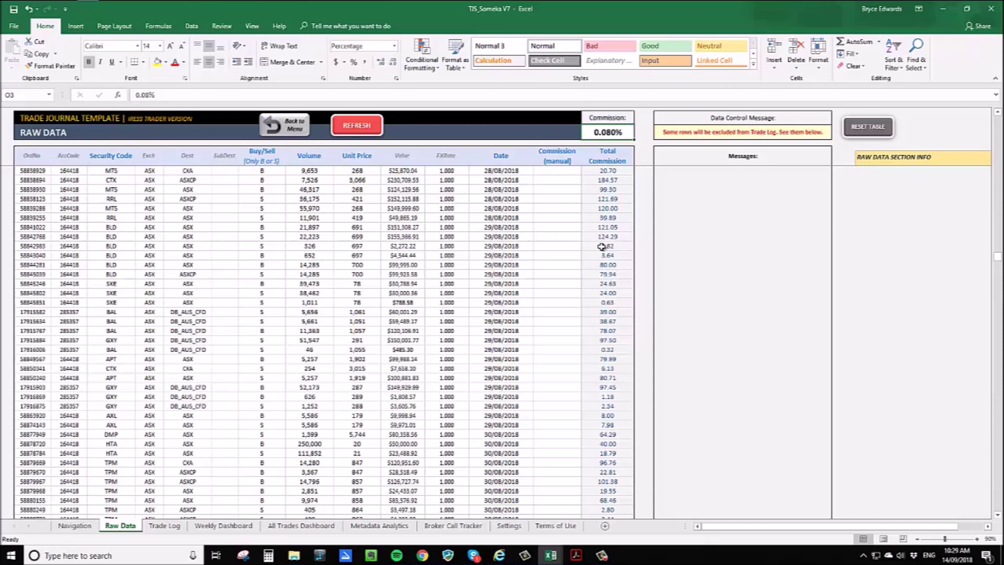
Check the two accounts' Settings commissions of 0.065% and 0.060%
left_click(509, 526)
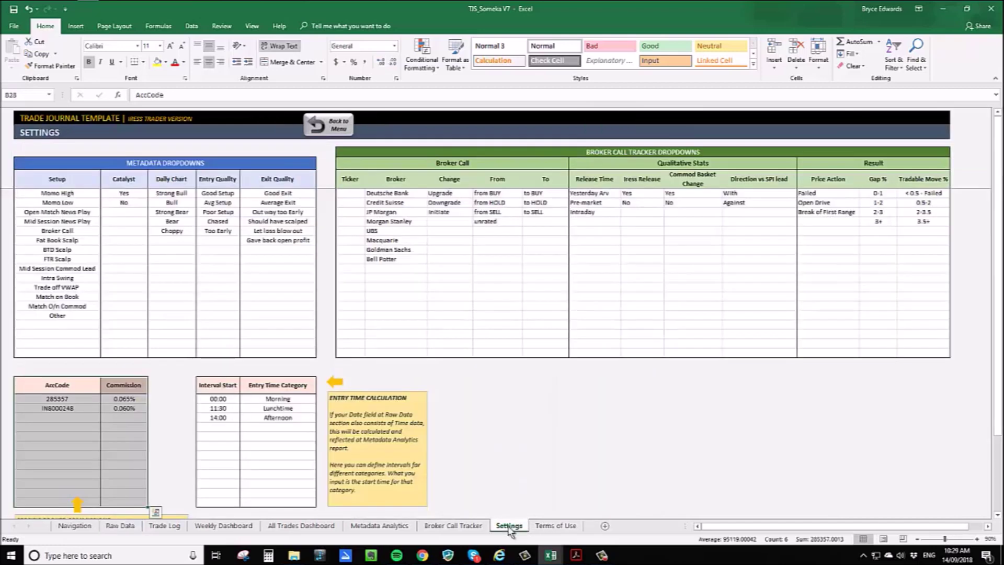
left_click(61, 419)
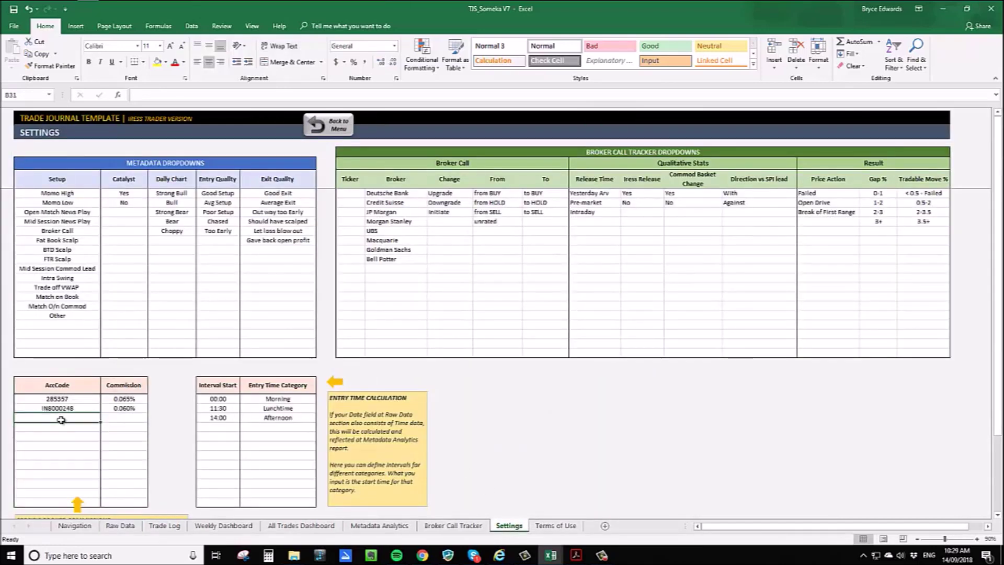
left_click(125, 400)
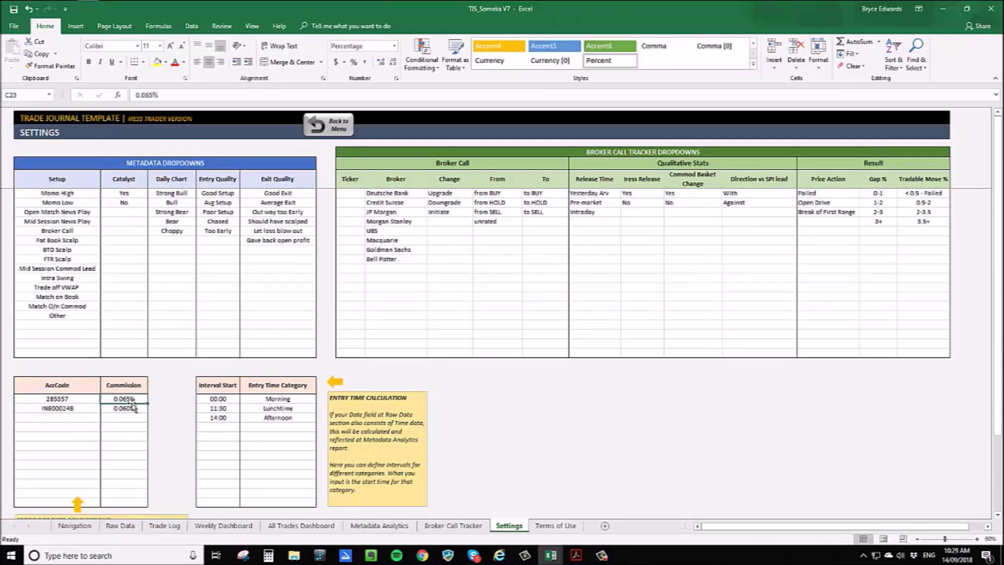
left_click(122, 410)
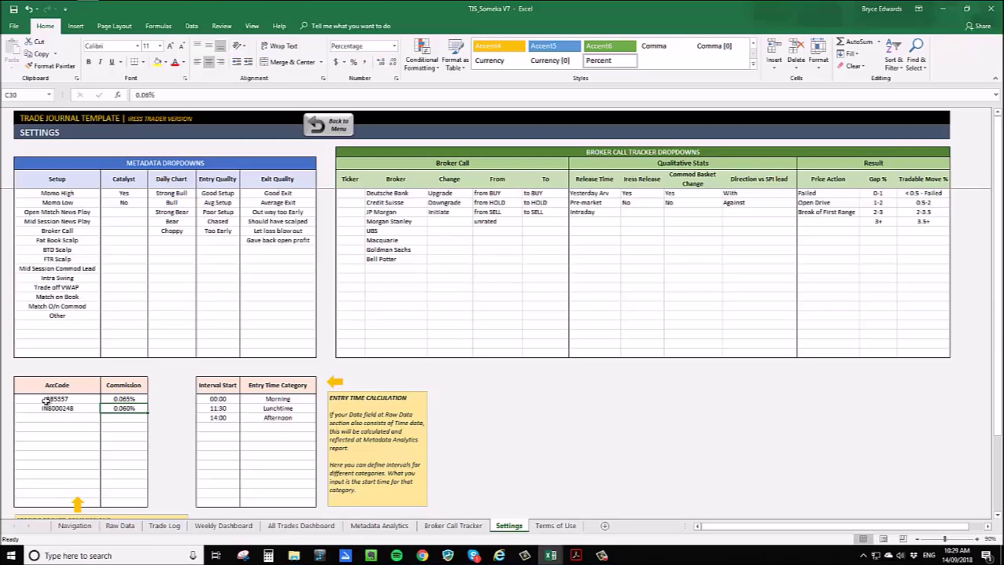
Match the five CFD trades' Raw Data account codes to the 0.065% commission
left_click(121, 526)
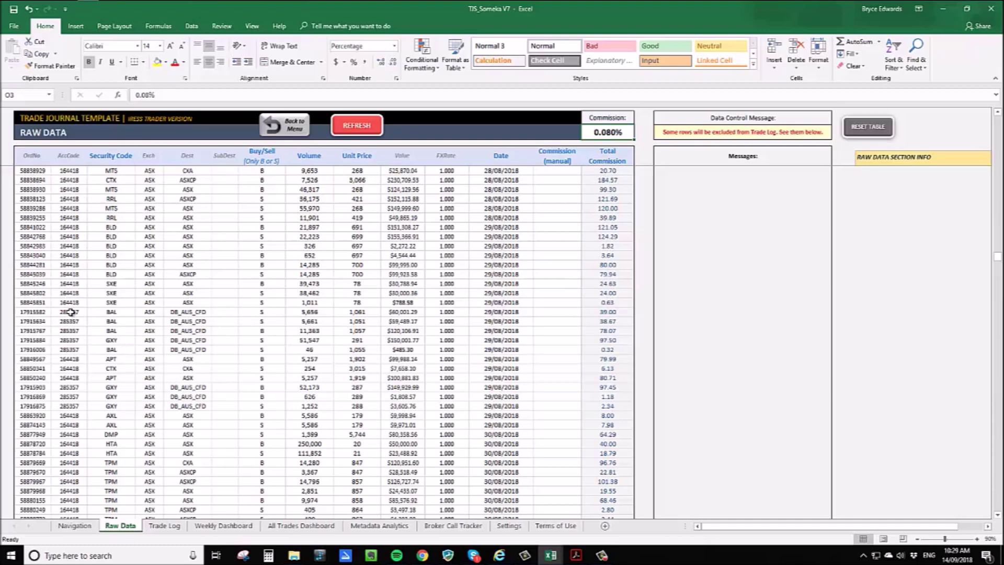
left_click_drag(71, 312, 70, 349)
left_click(509, 526)
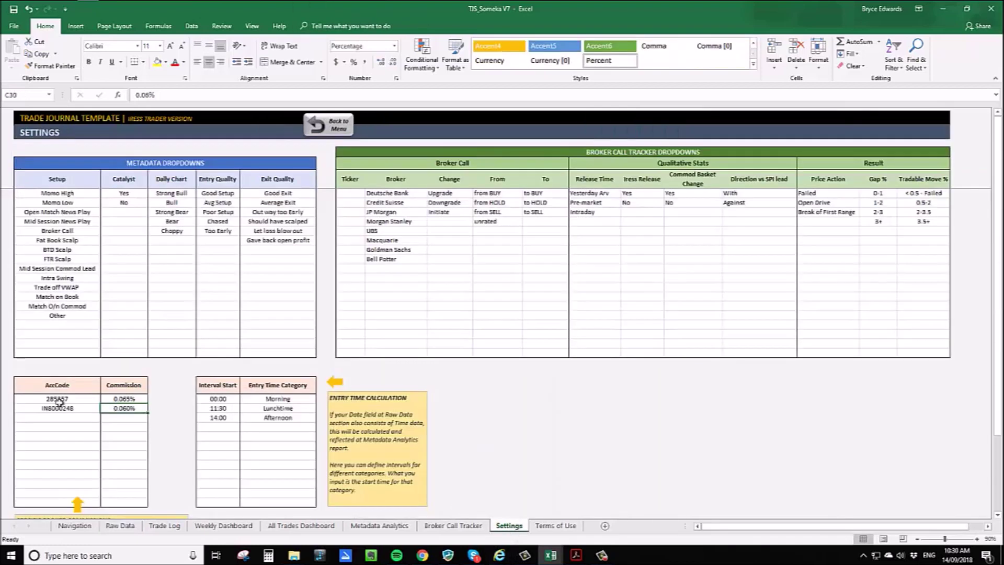
left_click(129, 400)
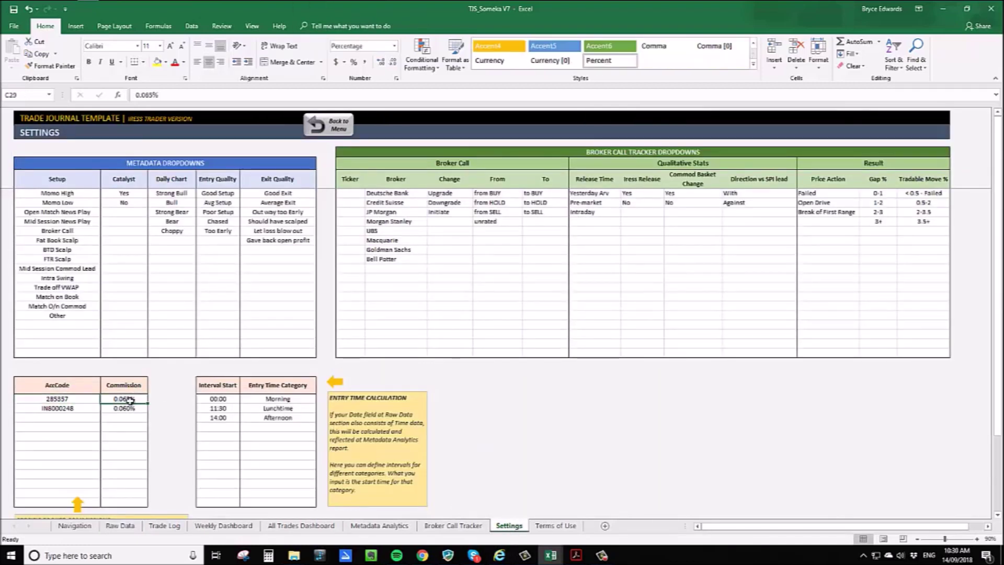
left_click(120, 525)
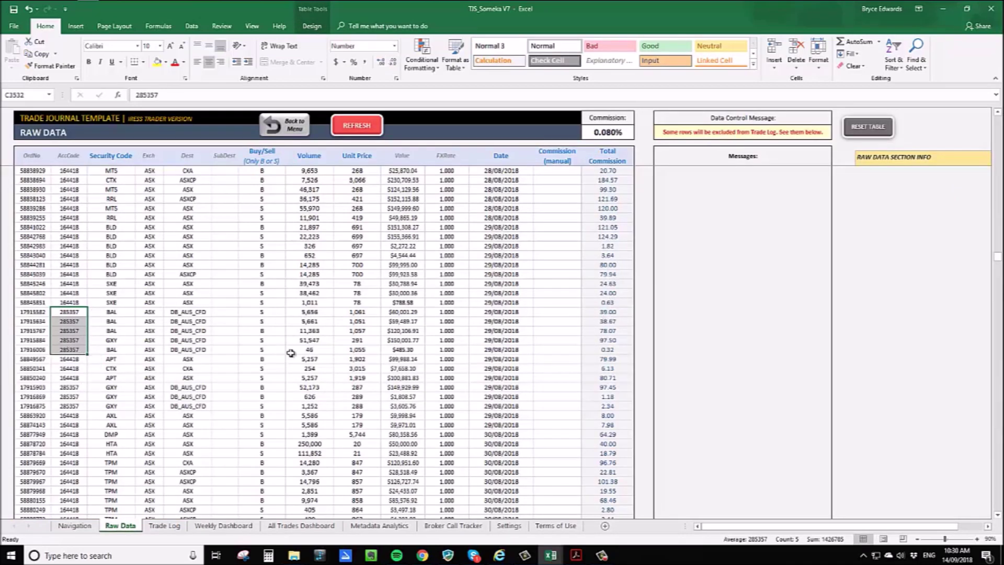
left_click(510, 527)
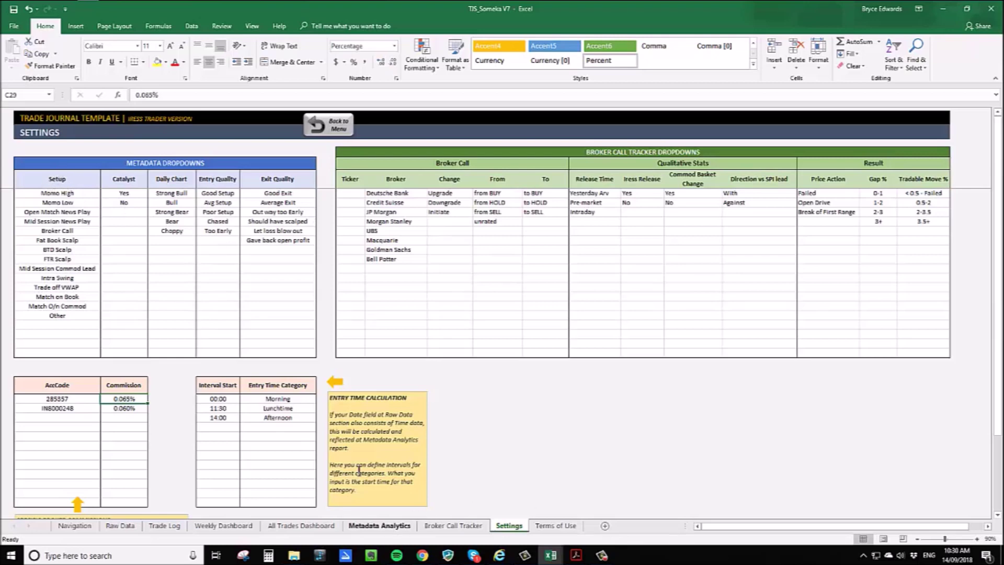
left_click_drag(62, 195, 58, 316)
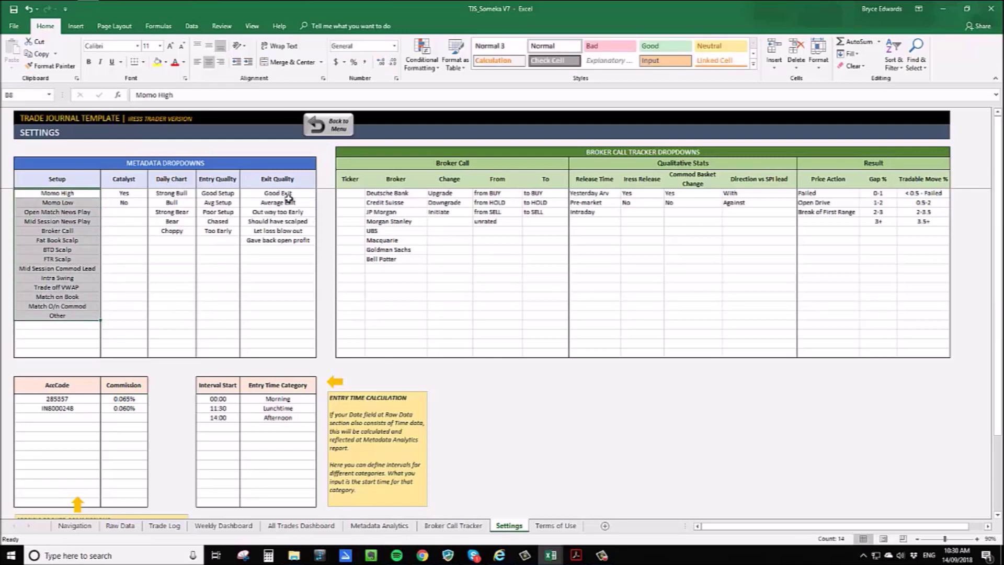
left_click_drag(284, 195, 284, 242)
left_click_drag(58, 193, 57, 315)
left_click(162, 525)
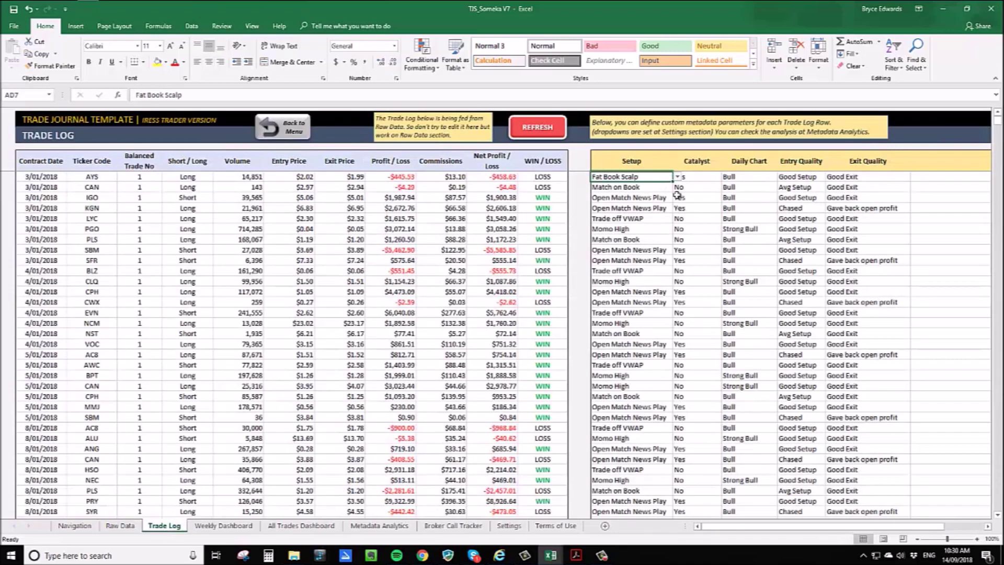
left_click(636, 188)
left_click(678, 186)
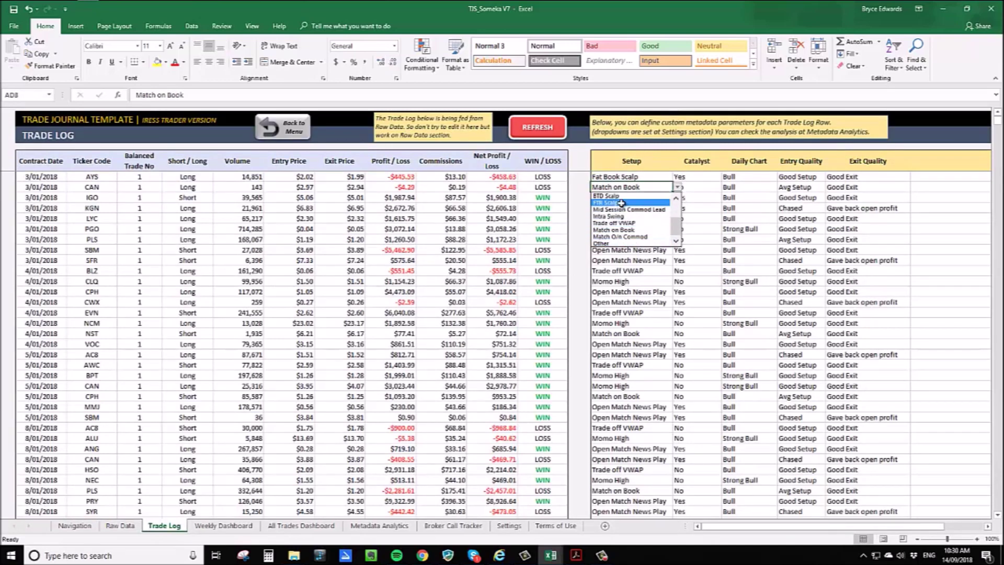
left_click(382, 526)
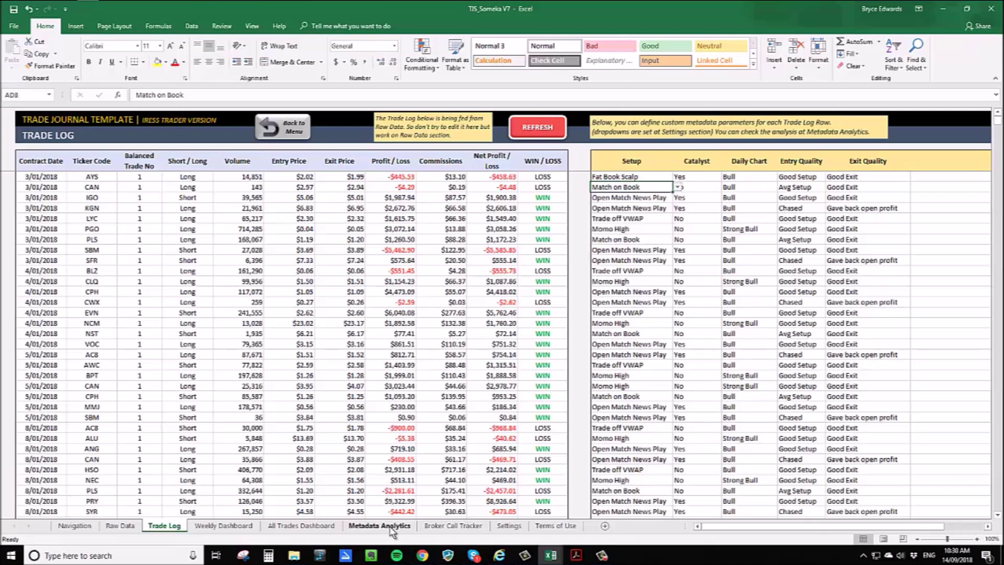
left_click(509, 525)
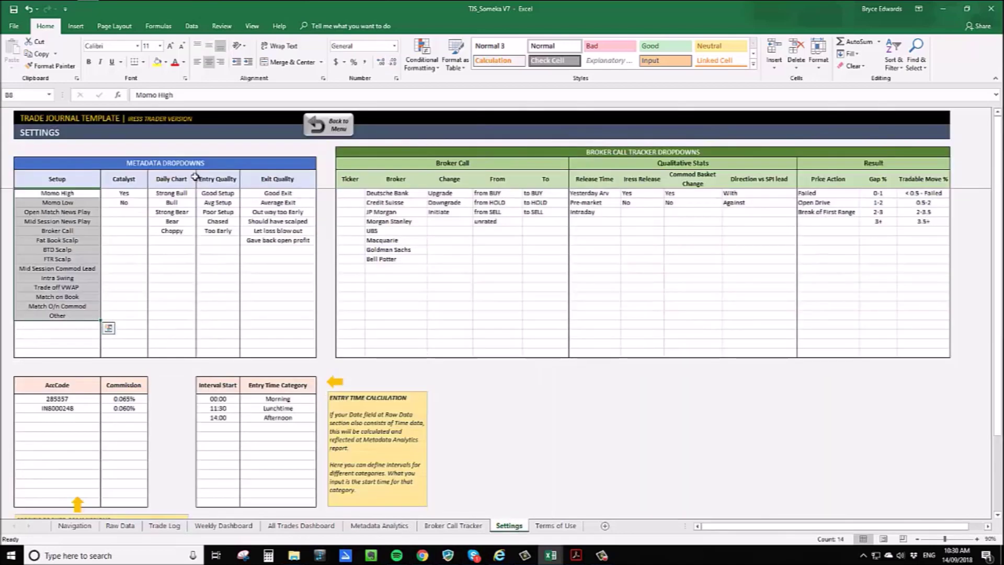
left_click_drag(212, 386, 293, 418)
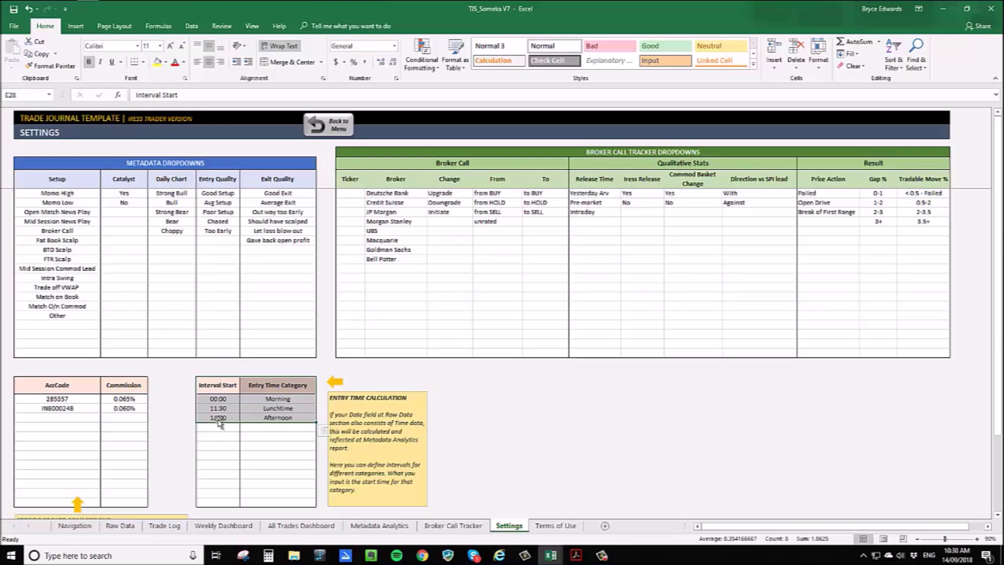
left_click(430, 315)
left_click_drag(384, 152, 905, 298)
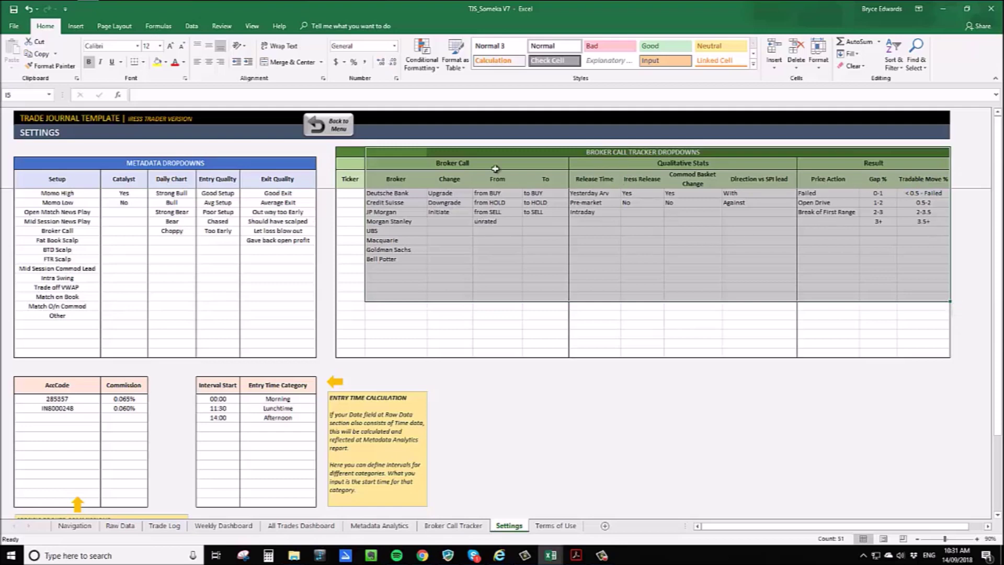
left_click(453, 526)
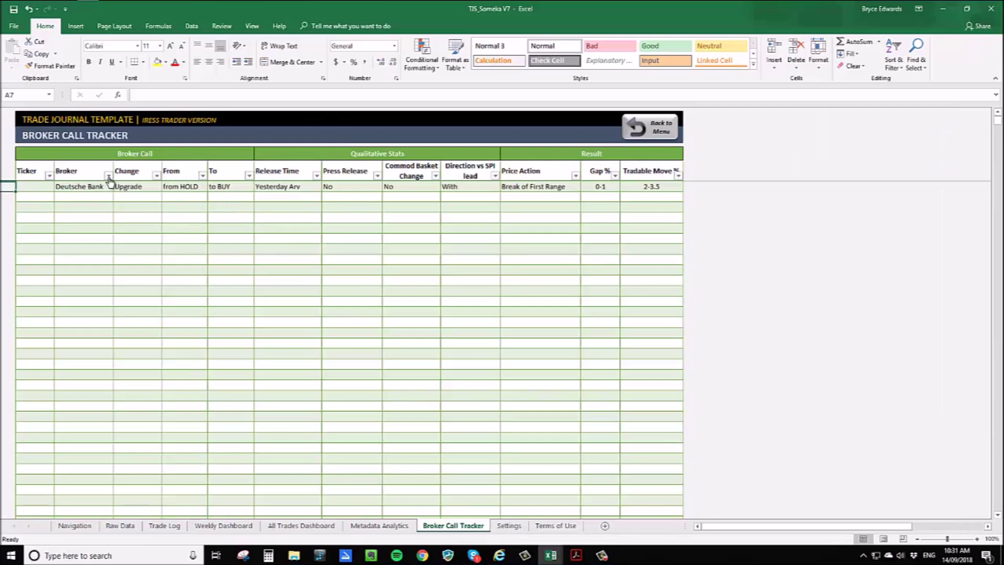
left_click(109, 175)
left_click(201, 255)
left_click(248, 177)
left_click(401, 324)
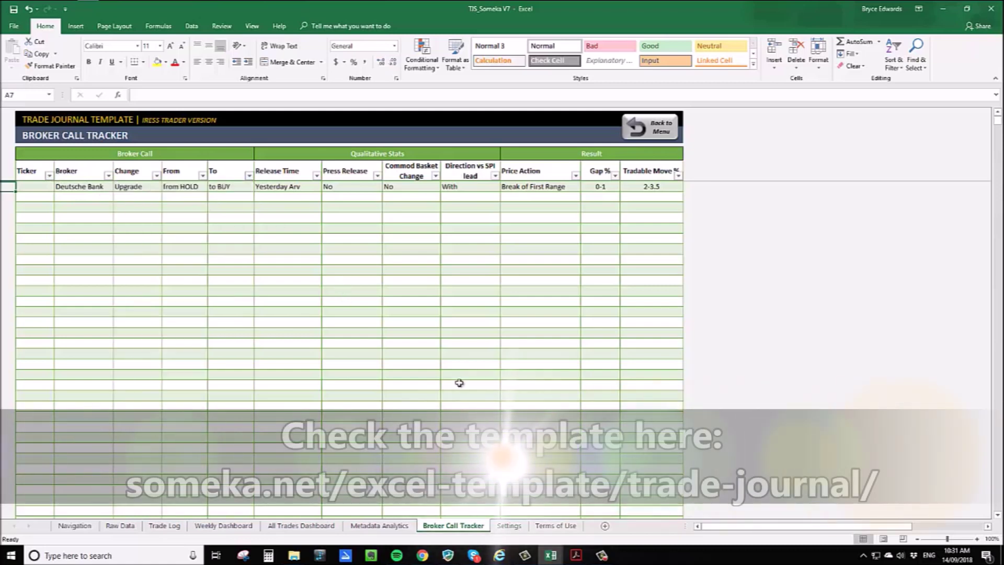
left_click(509, 526)
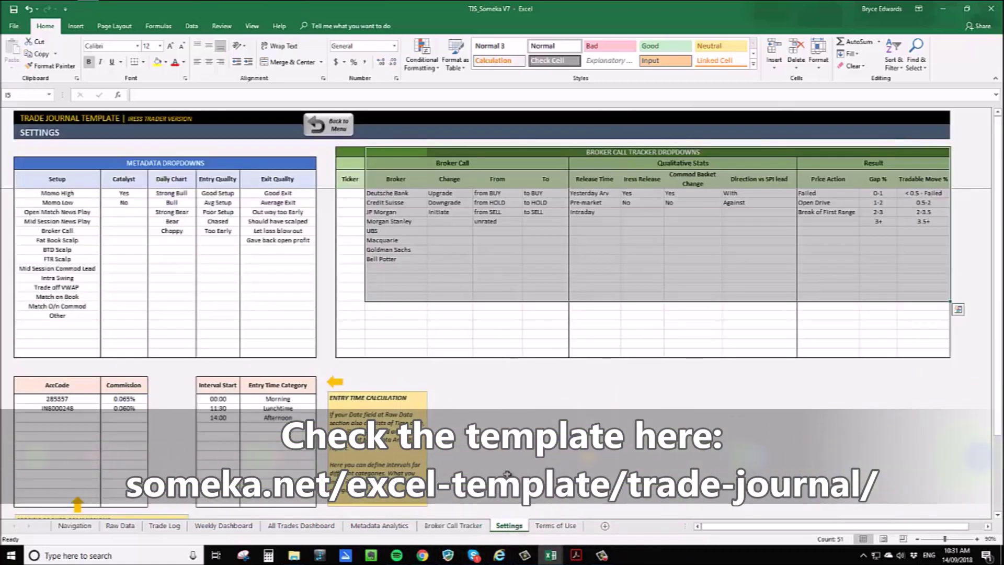